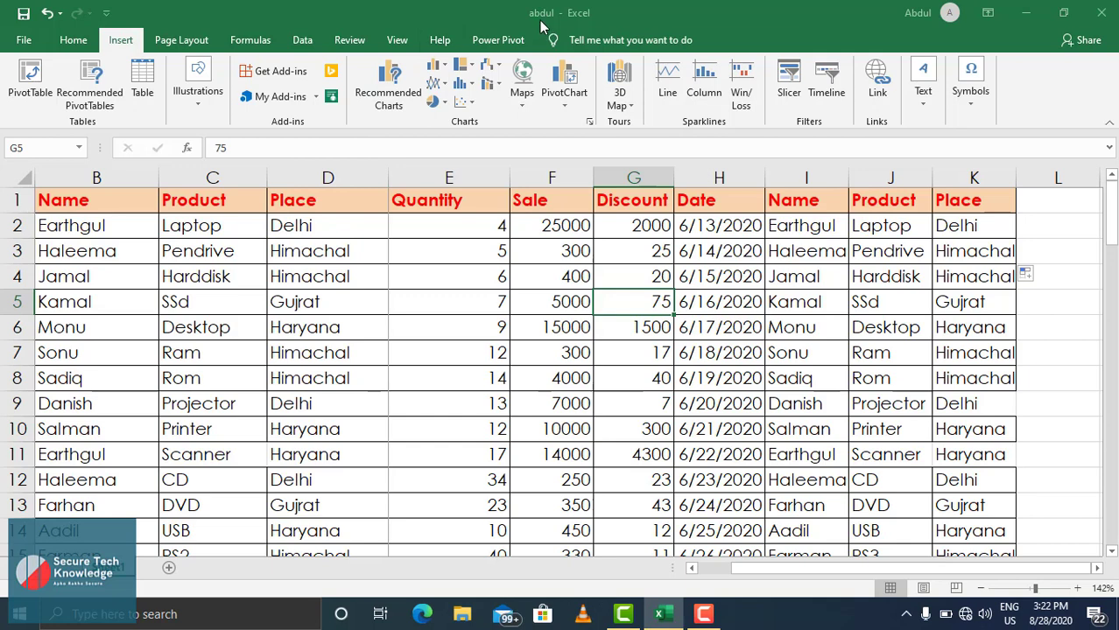
Step: Hyperlink the Himachal entry in D7 to secure.xlsx in the Documents folder
click(299, 359)
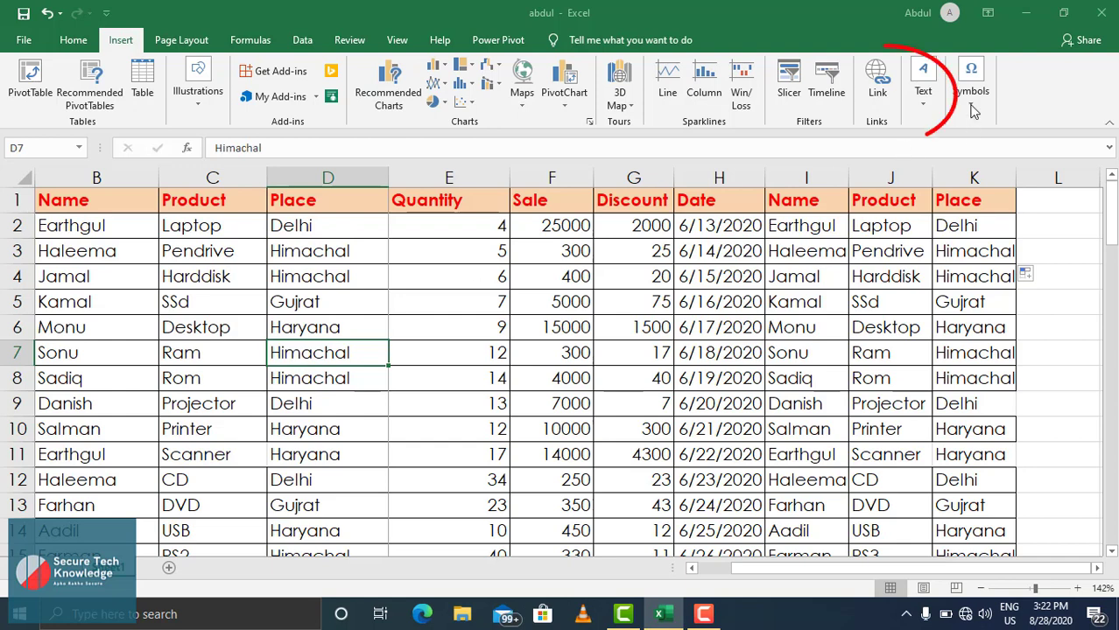
click(879, 98)
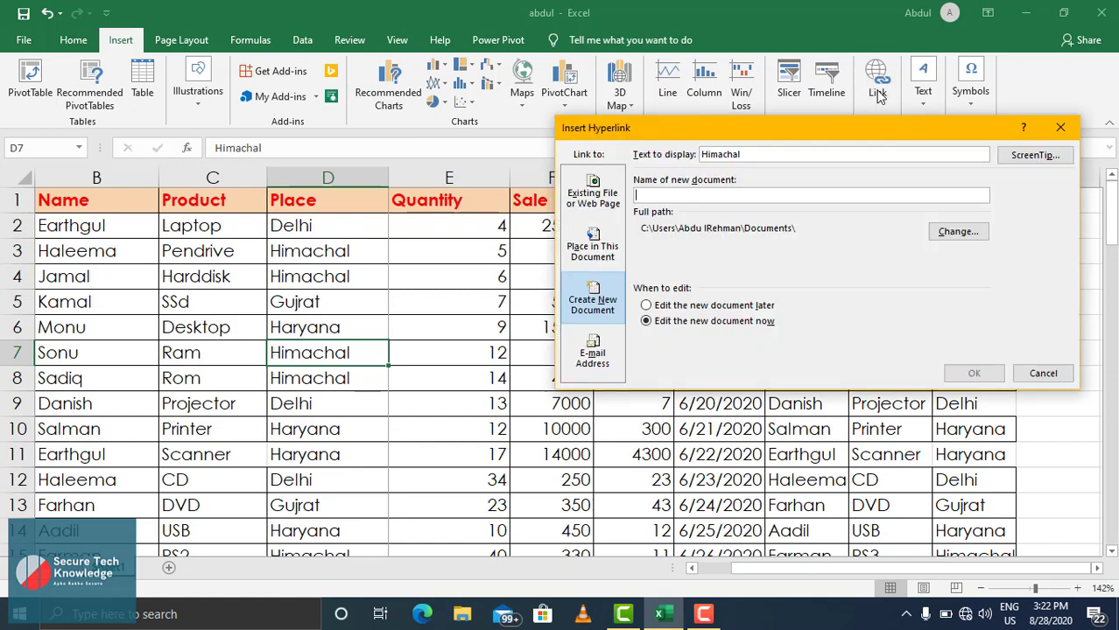
click(600, 202)
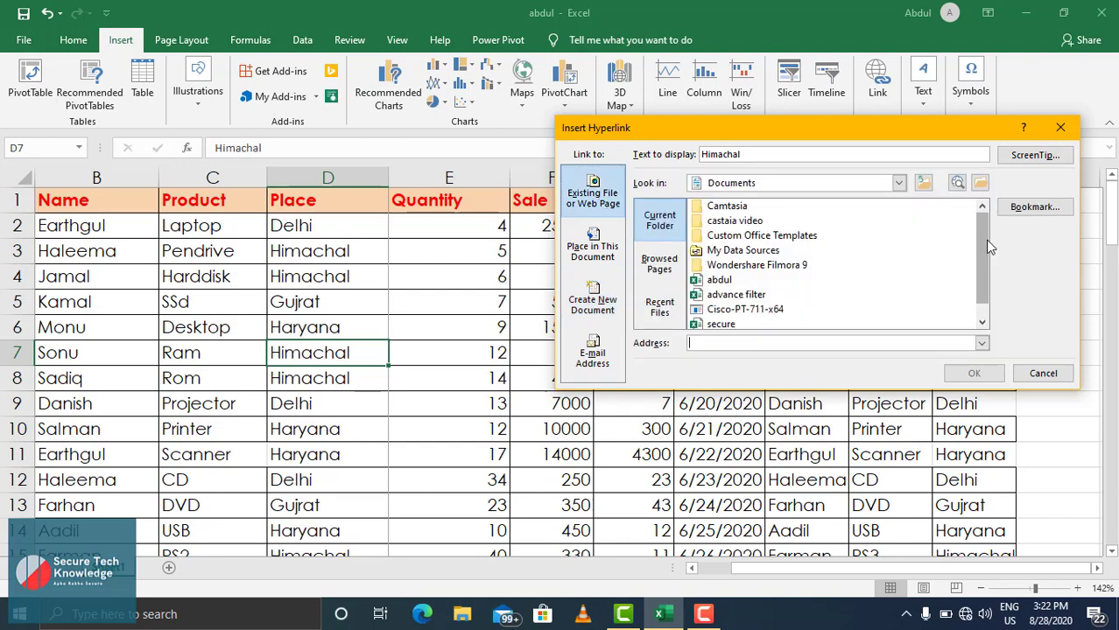
drag(984, 240, 982, 255)
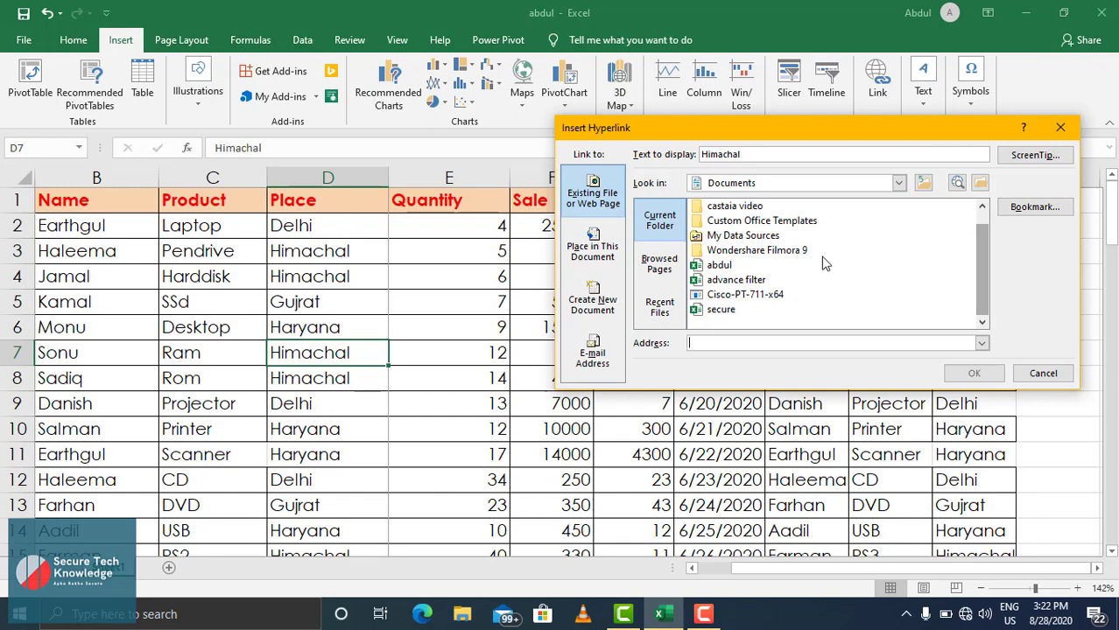
click(736, 281)
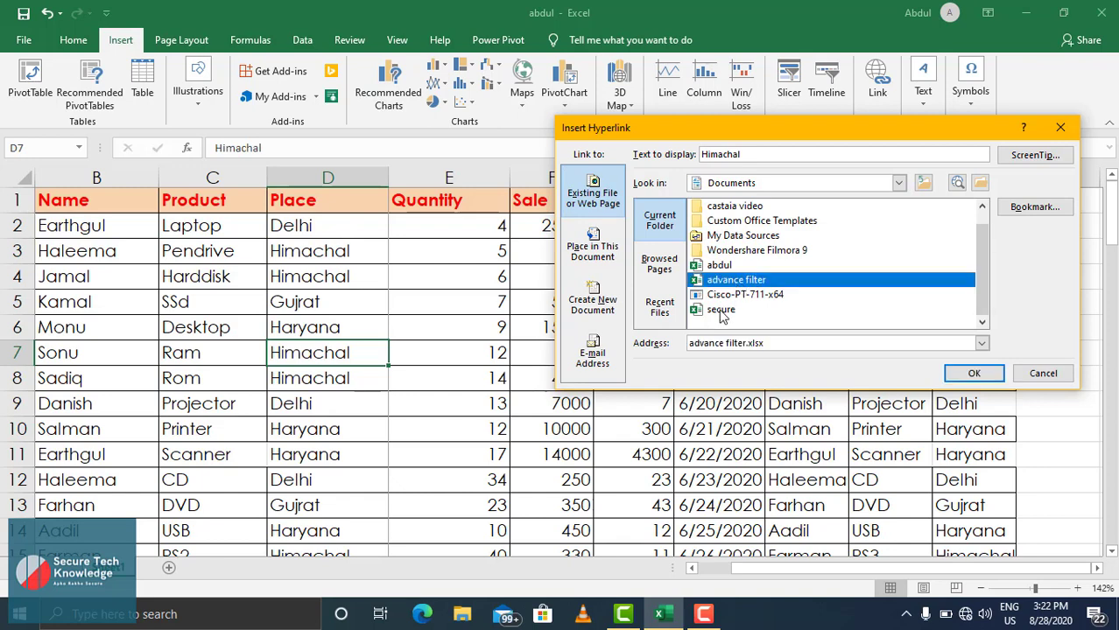
click(721, 314)
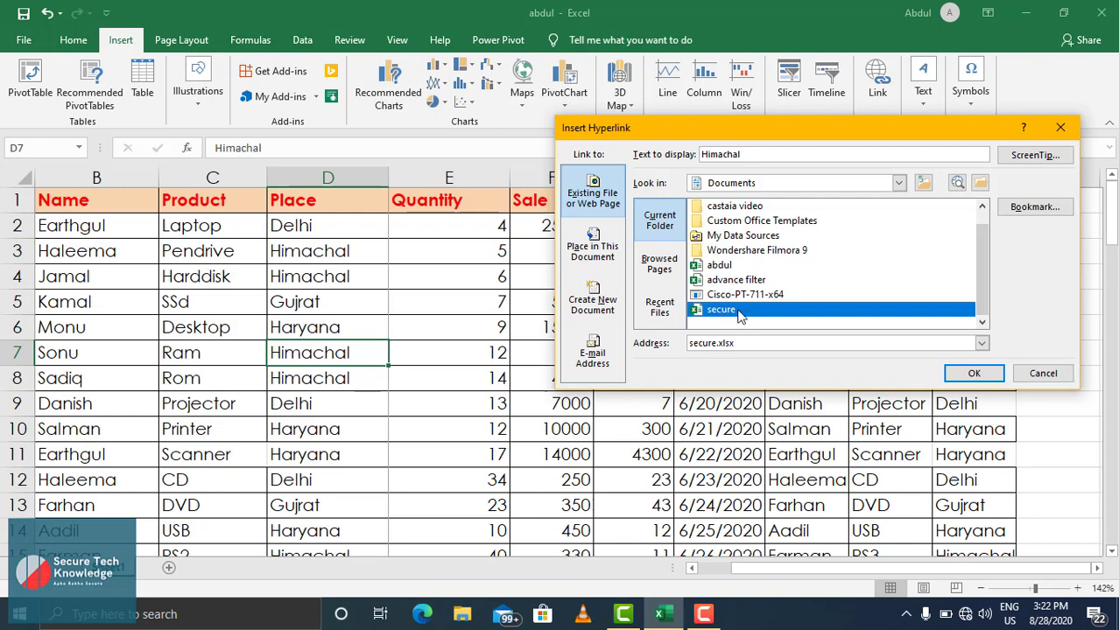
click(974, 374)
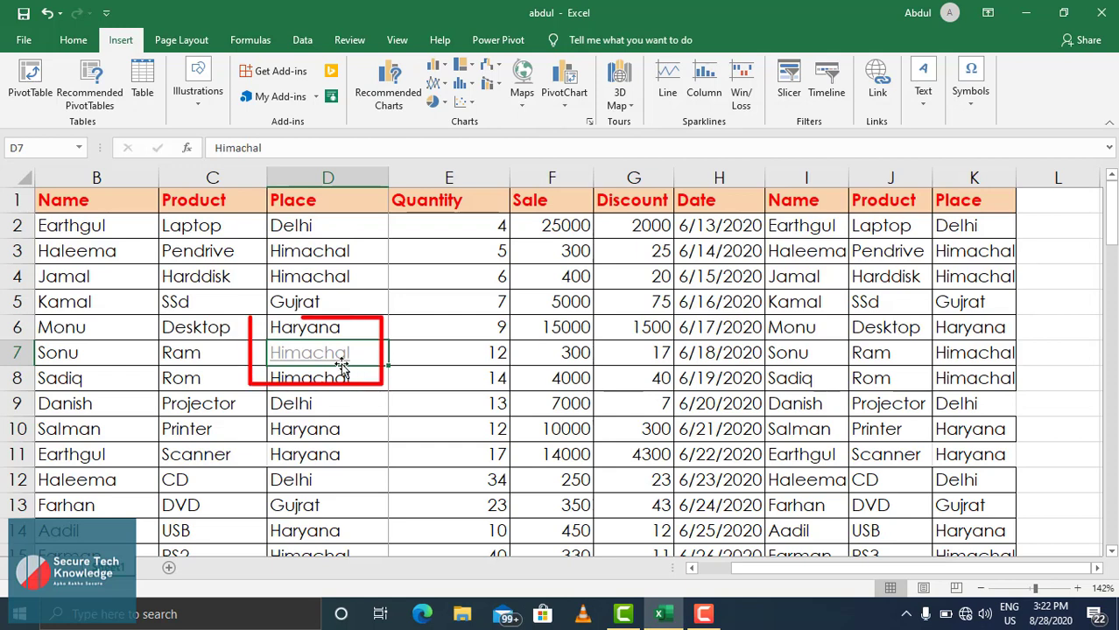
mouse_move(322, 368)
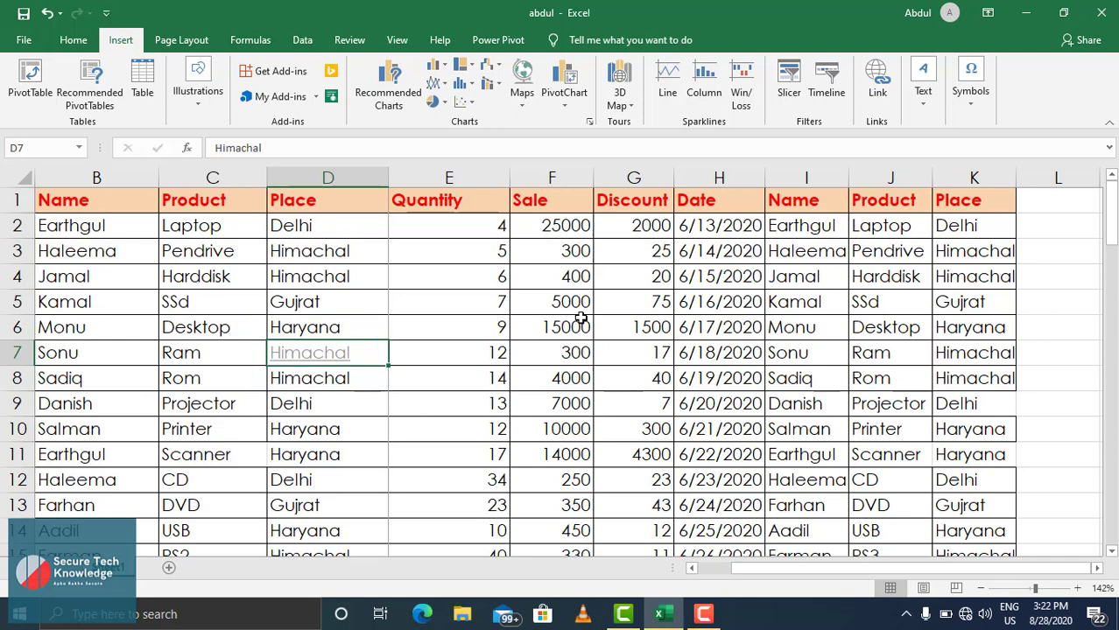
Step: Open secure.xlsx via D7's link and hyperlink its Secure Tech Knowledge title to advance filter.xlsx
click(302, 359)
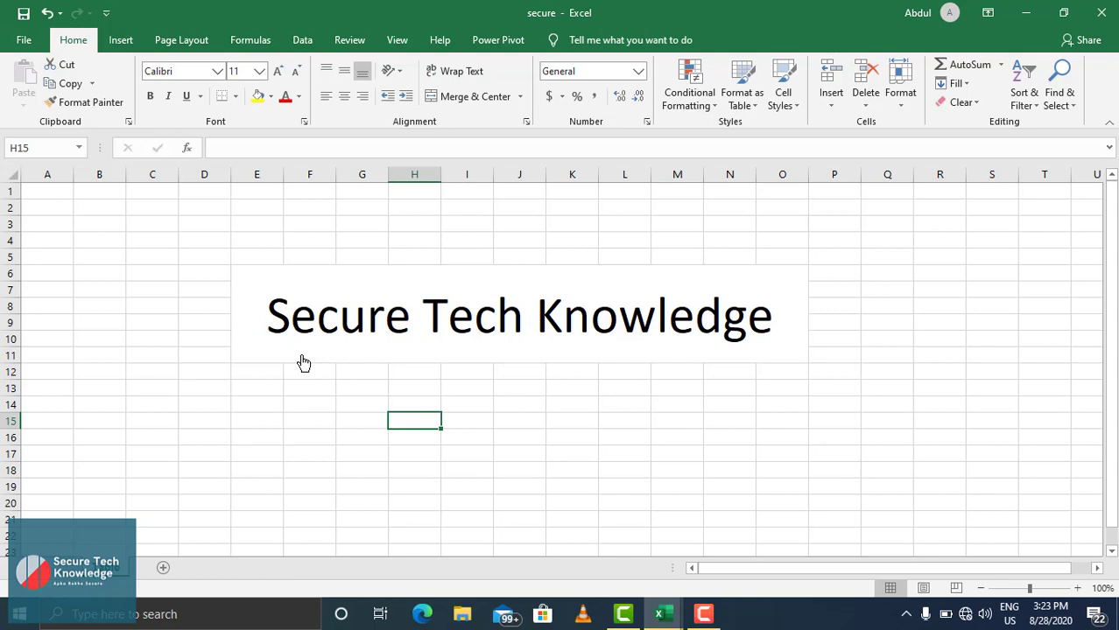
click(446, 322)
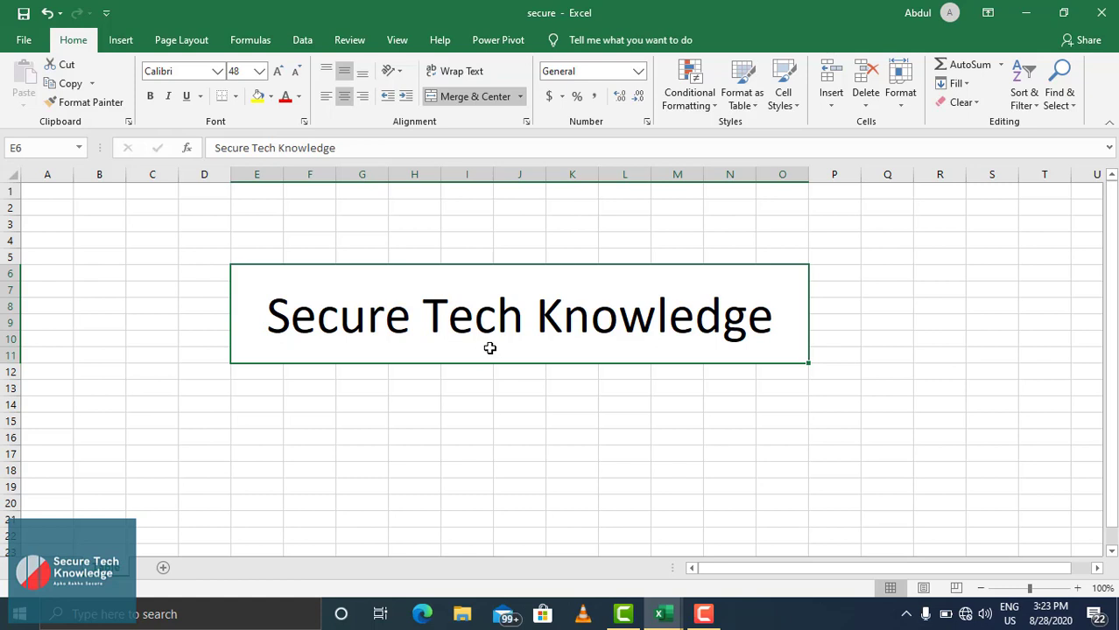
click(121, 42)
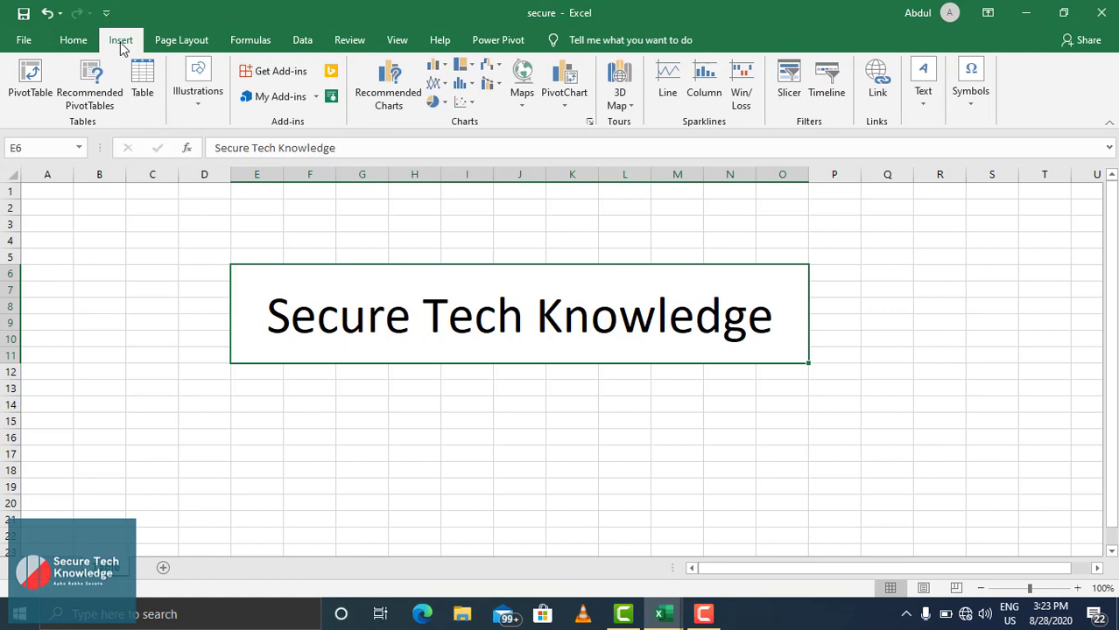
click(878, 107)
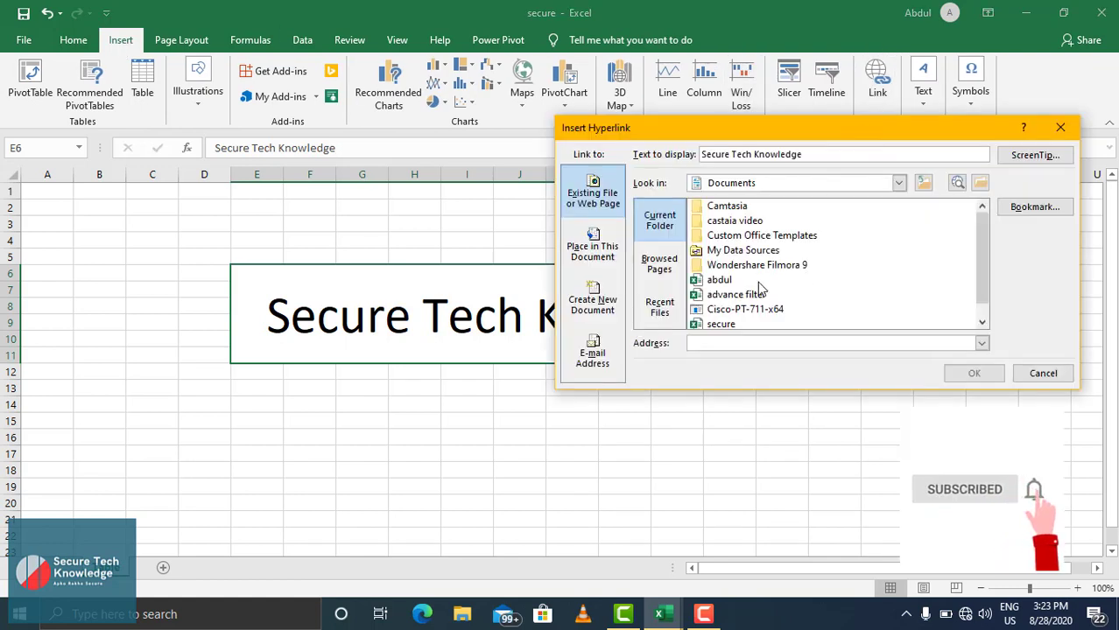
click(749, 296)
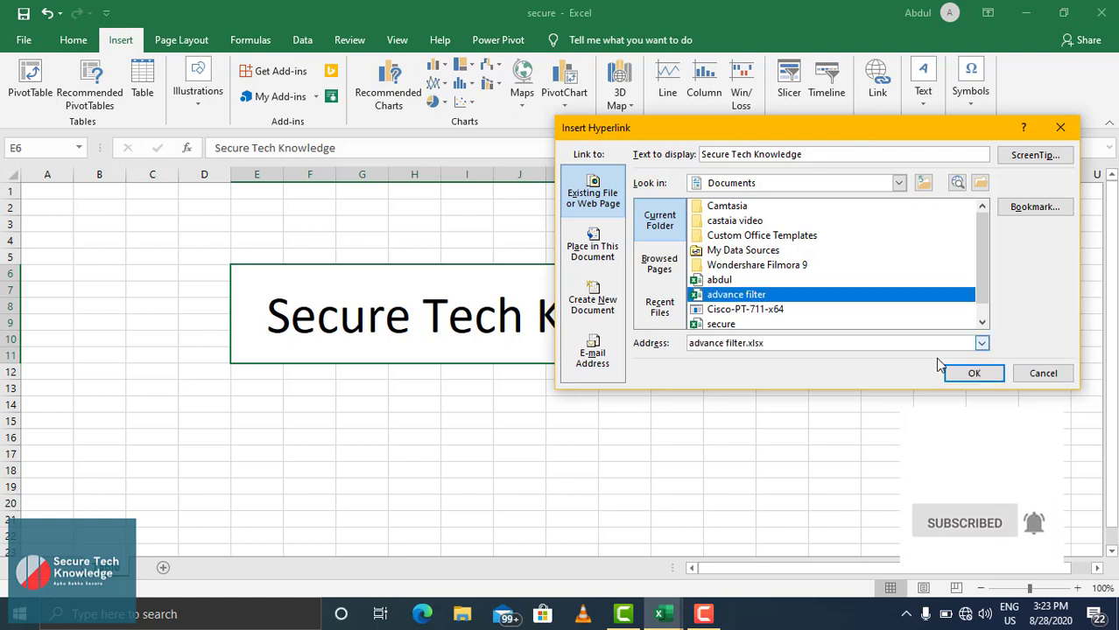
click(975, 374)
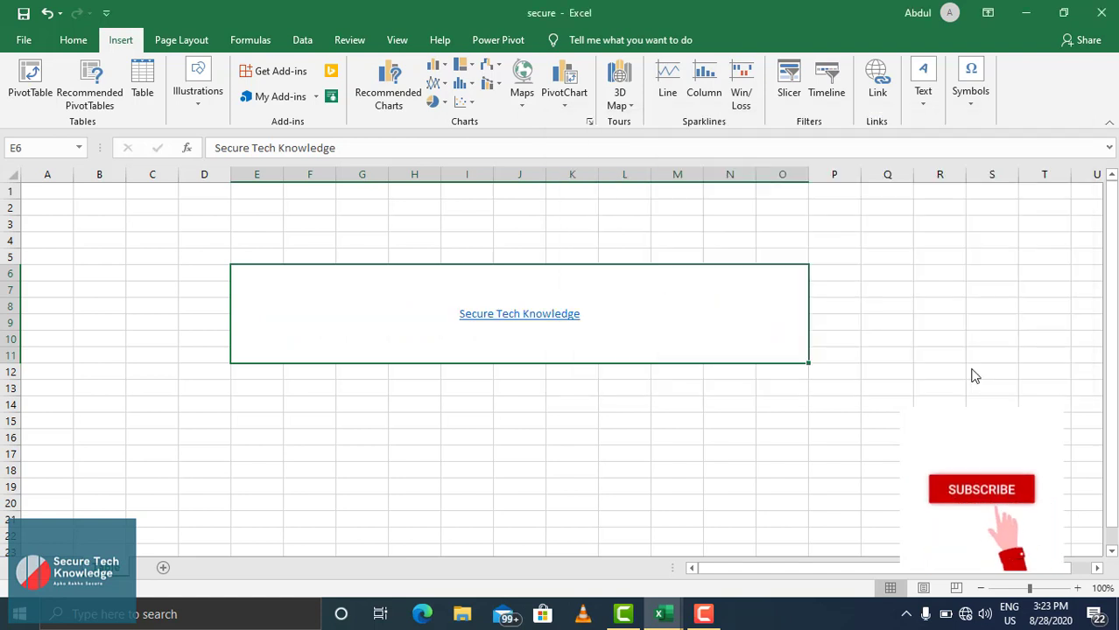
Step: Open advance filter.xlsx from the title link, then return to the sales workbook at H7
click(517, 315)
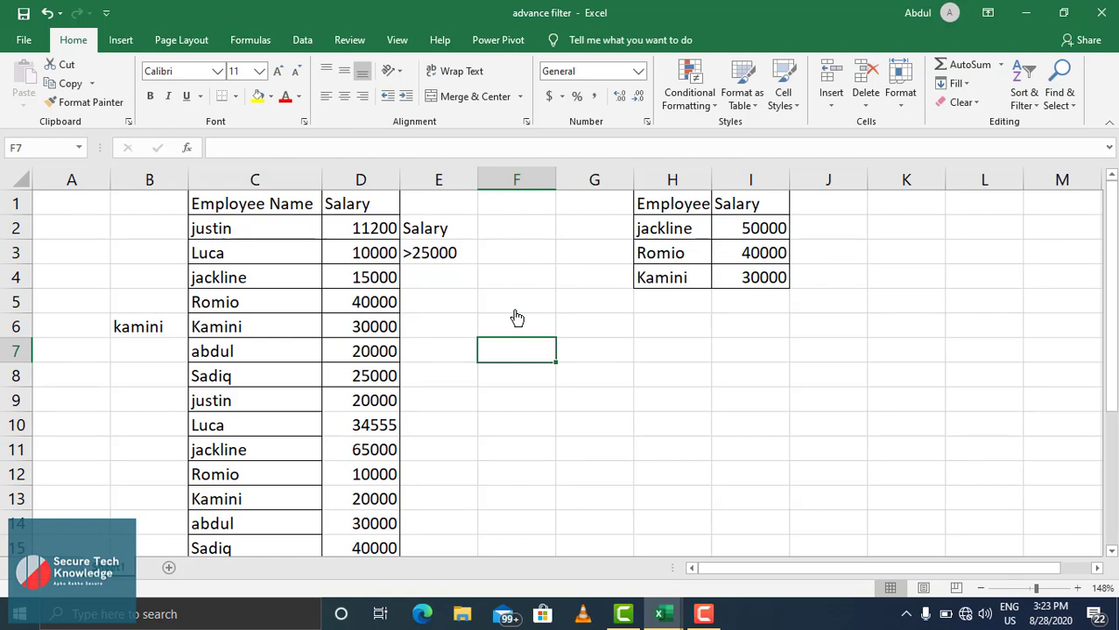
click(667, 618)
mouse_move(675, 547)
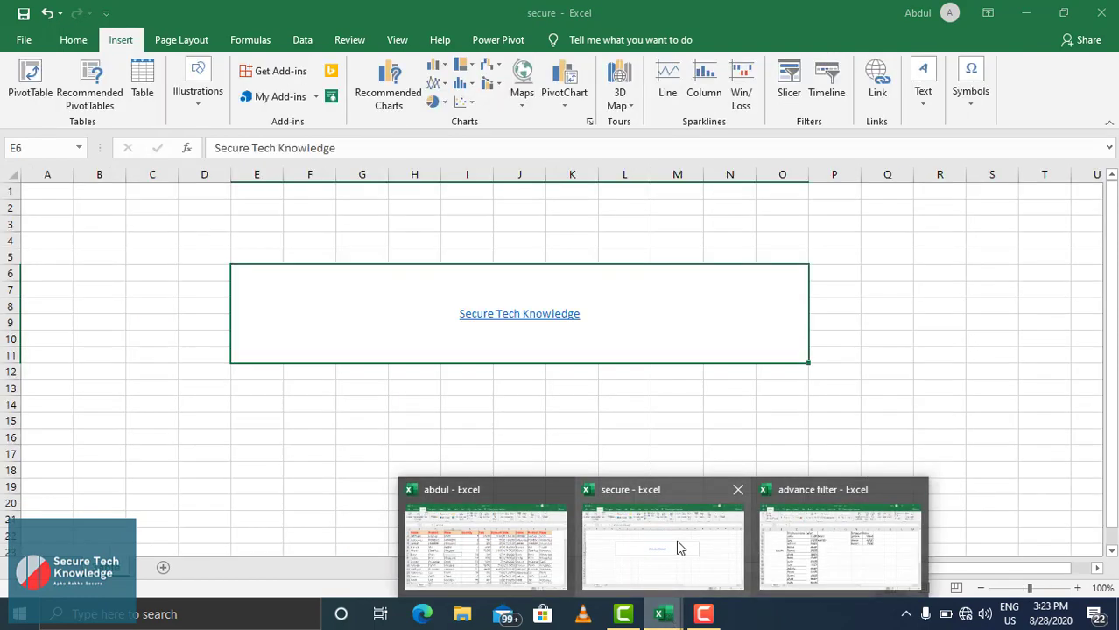
click(532, 543)
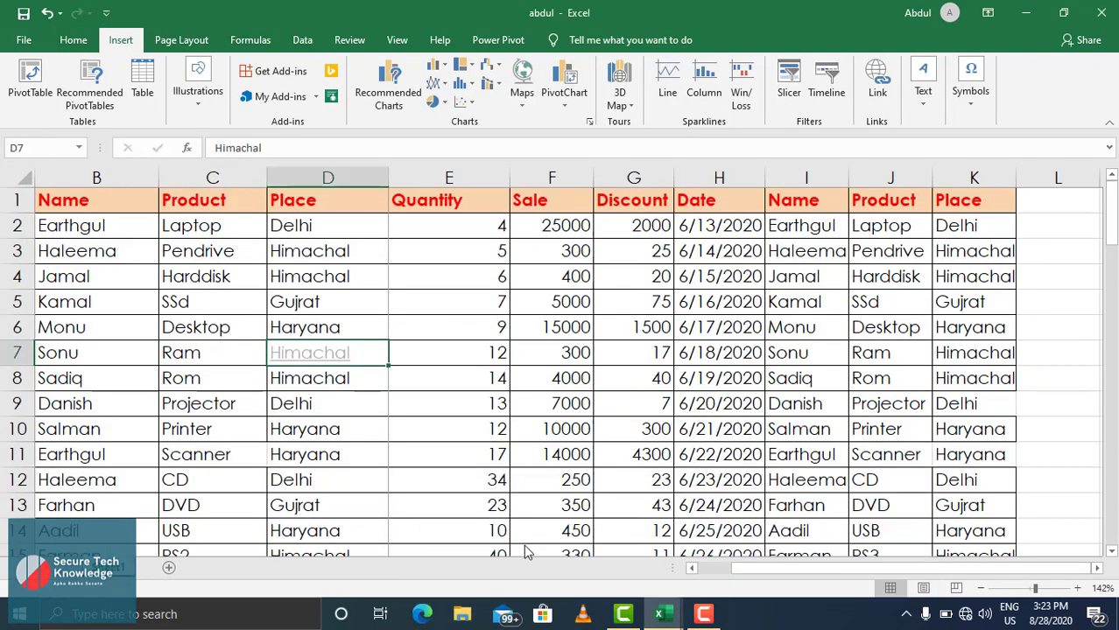
click(711, 349)
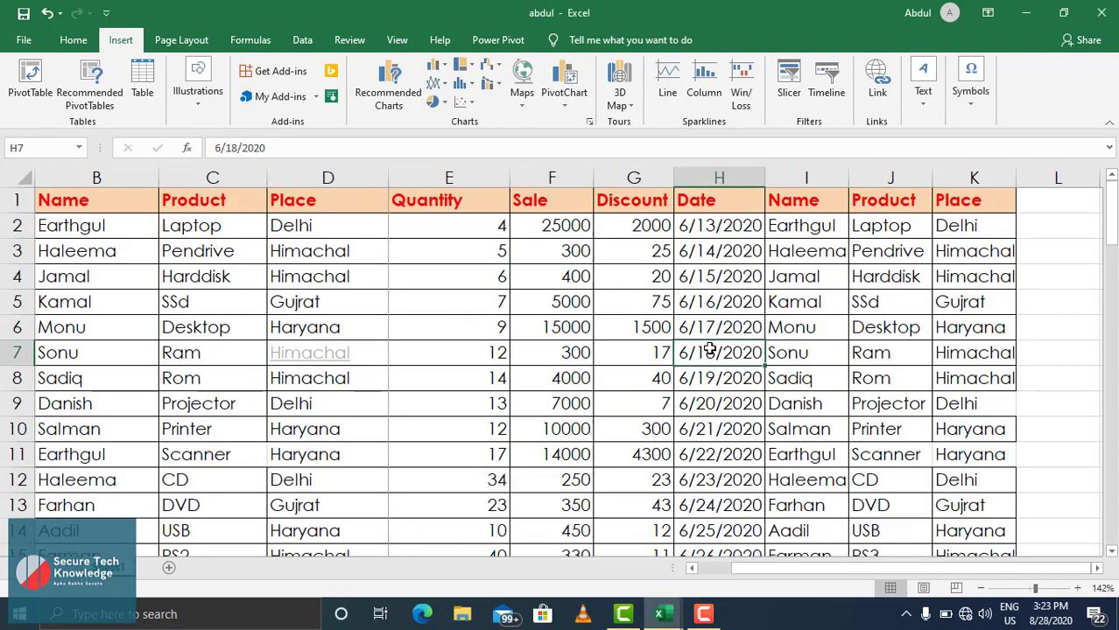
click(929, 105)
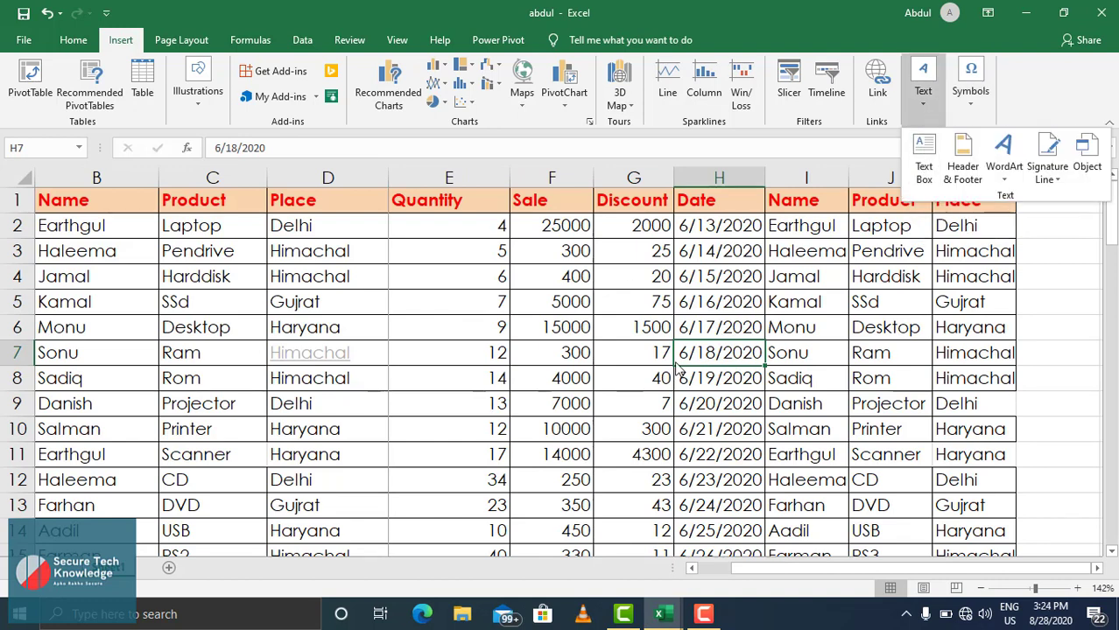
Step: Insert a new blank worksheet, Sheet1, into the sales workbook and switch to it
click(169, 571)
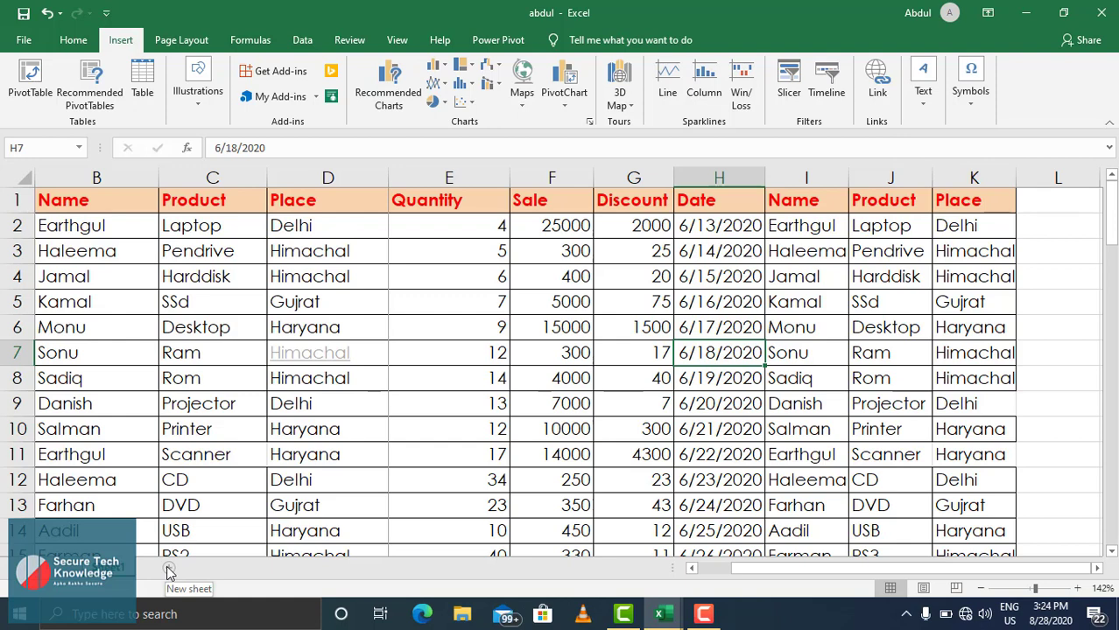
key(shift+F11)
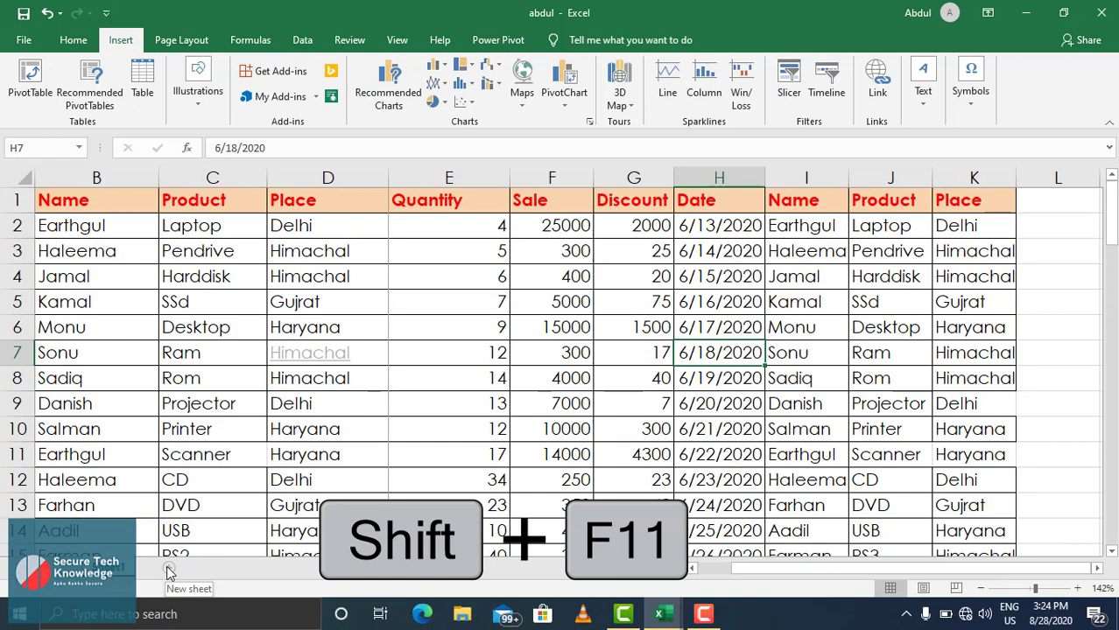
click(169, 571)
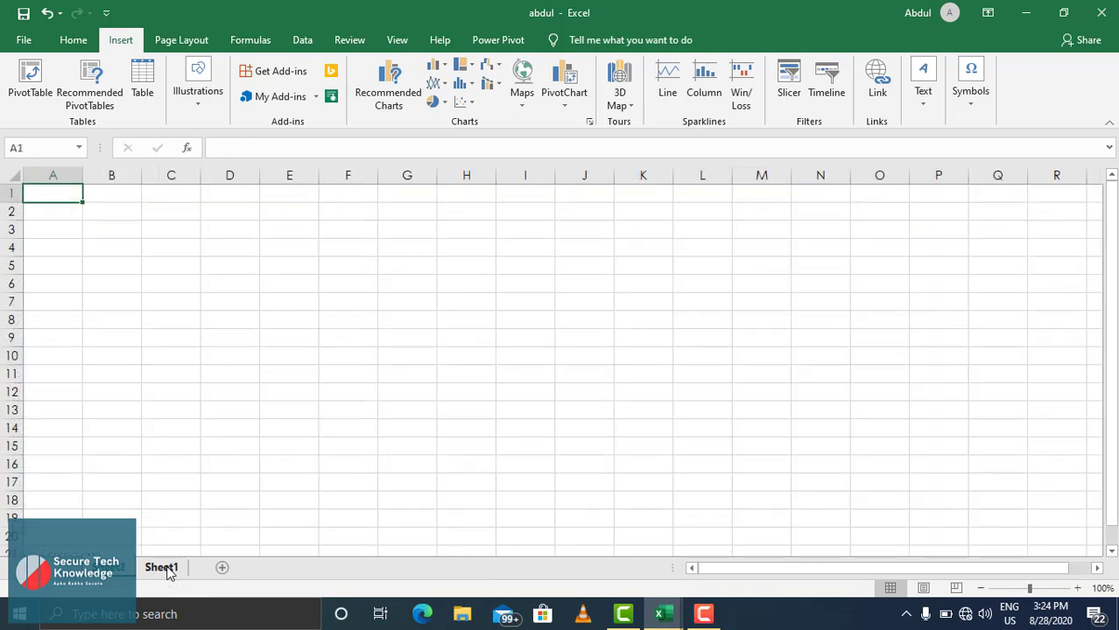
key(ctrl+Page_Up)
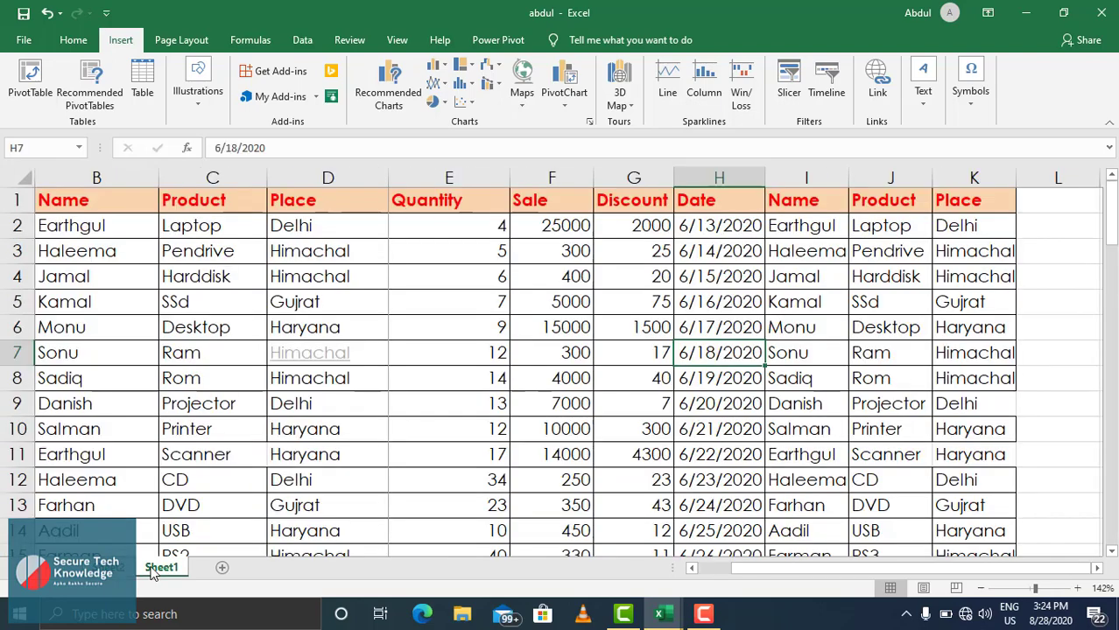
key(ctrl+Page_Down)
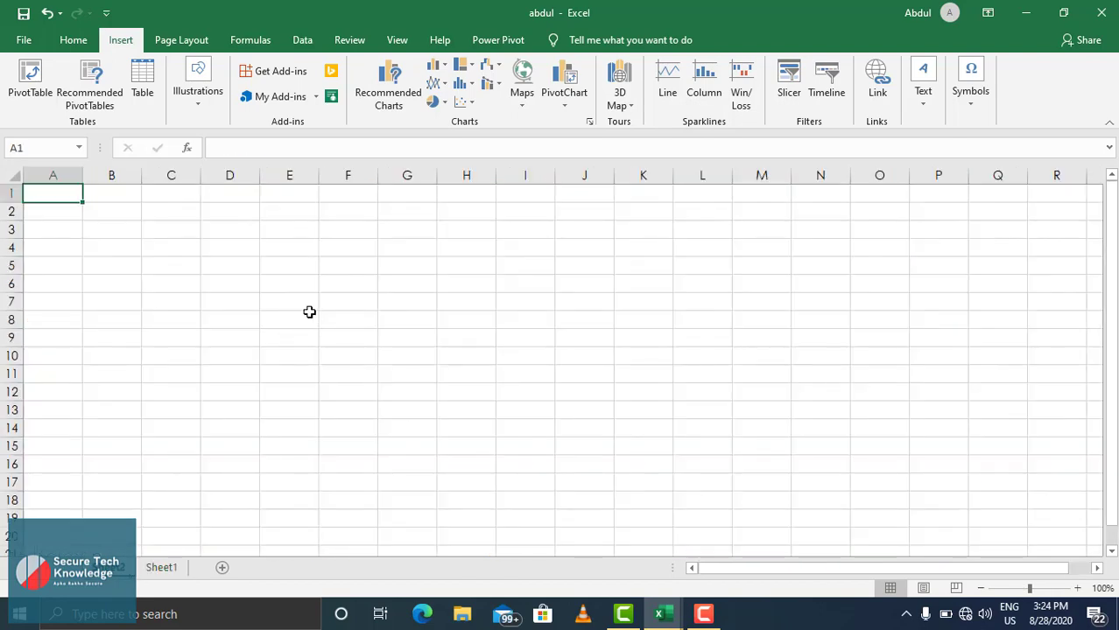
click(274, 301)
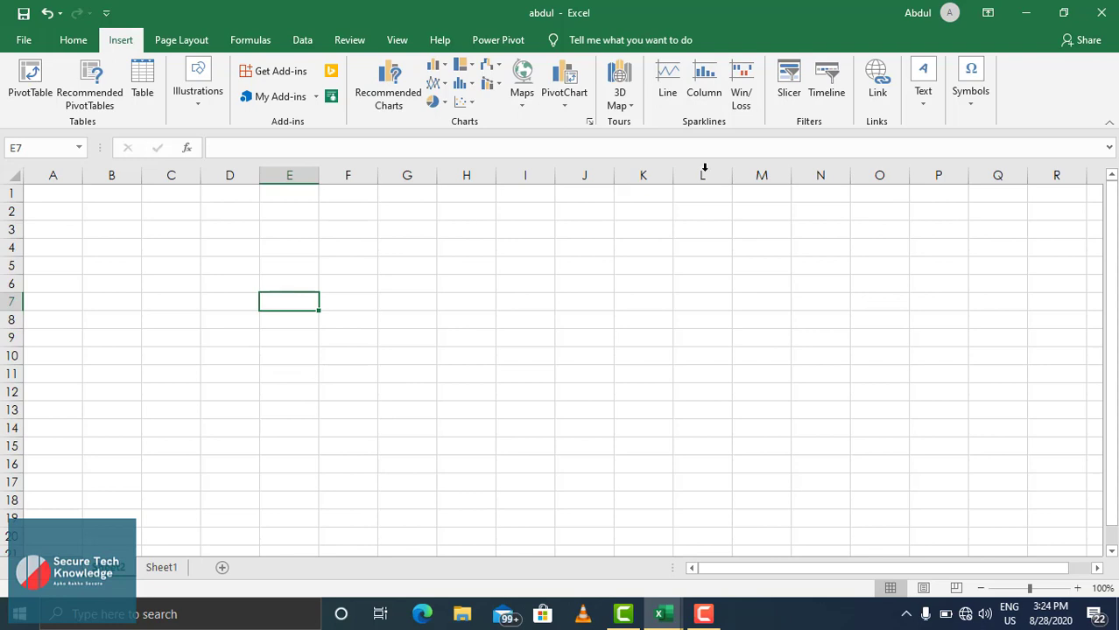
Step: Draw a text box across roughly D4:M9 and type five lines of sample text
click(923, 101)
click(923, 157)
drag(202, 239, 744, 341)
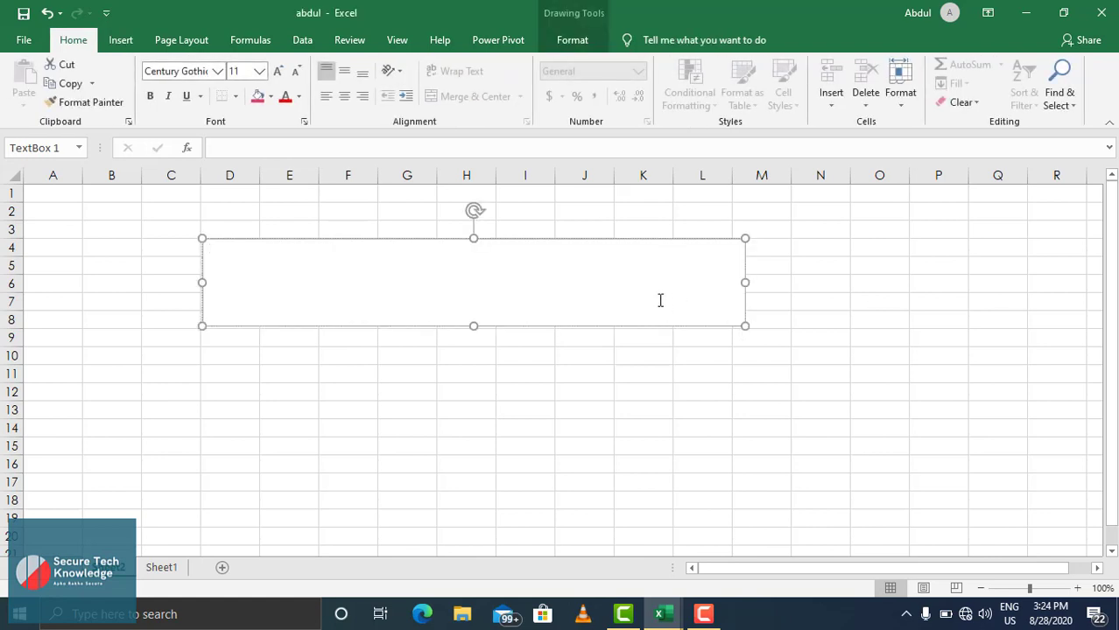
text(zx,cjasdjaslfjsfsfisfjafjiofs)
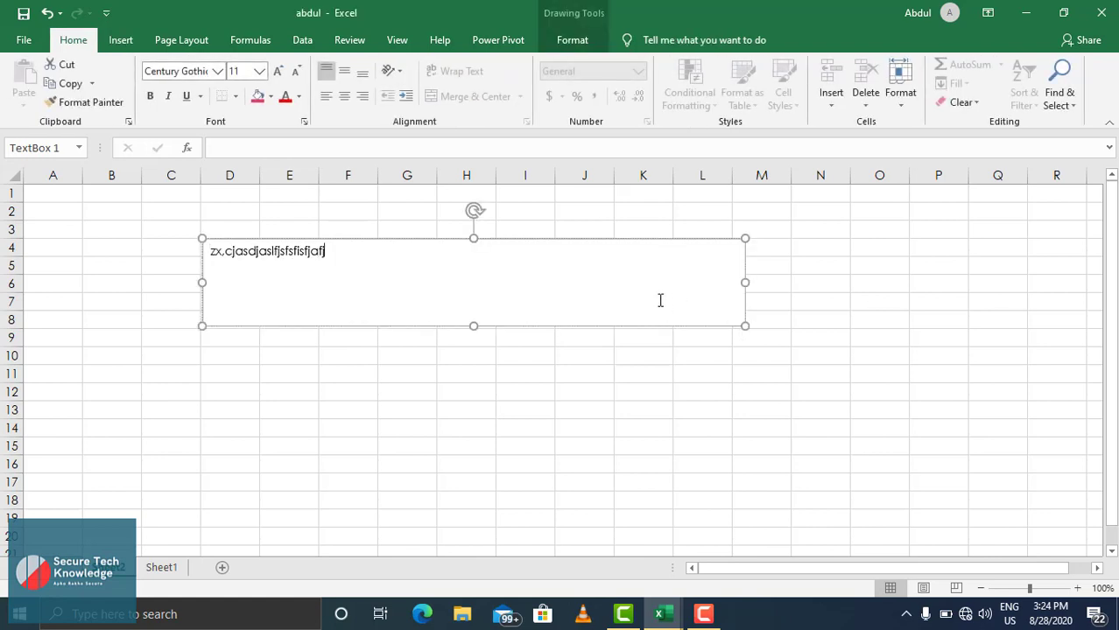
key(Return)
text(sfldsfhodsifhdkfhdfhdsfsdf)
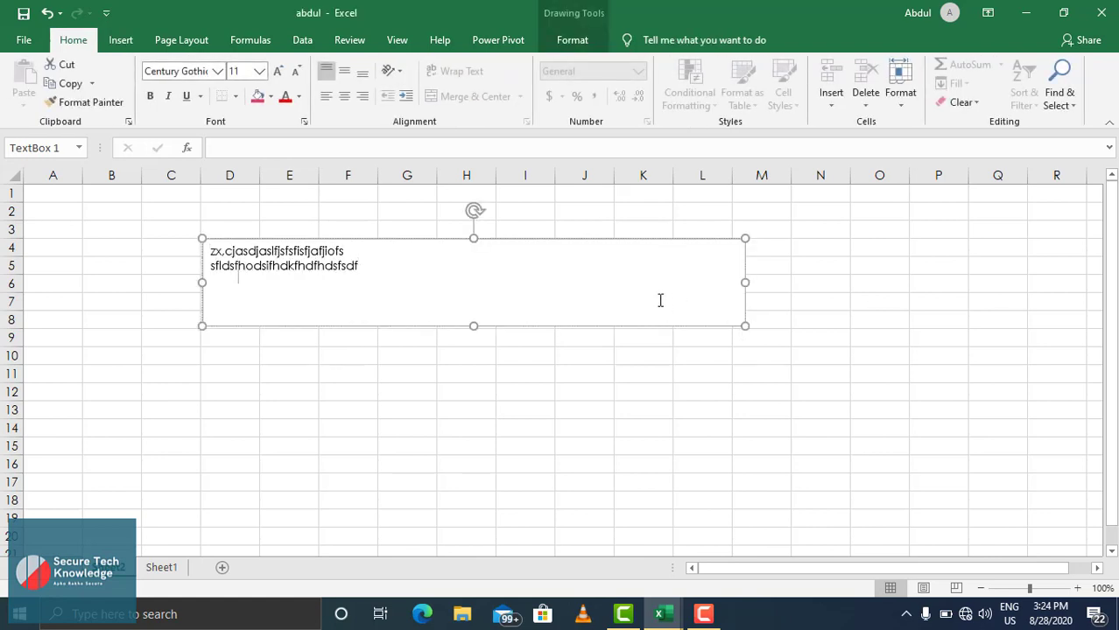
key(Return)
text(flkdsjfiofsiofosif)
key(Return)
text(lfkshfiushfosd)
key(Return)
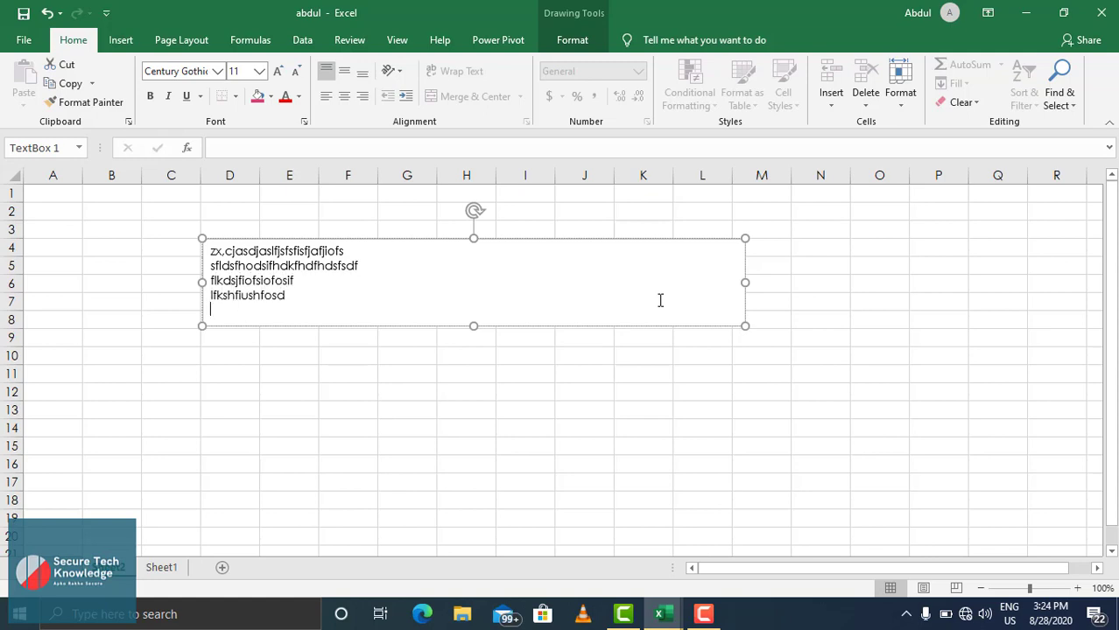
text(lfhsd)
Step: Apply a WordArt text style to the text box's lines, then deselect it
click(572, 41)
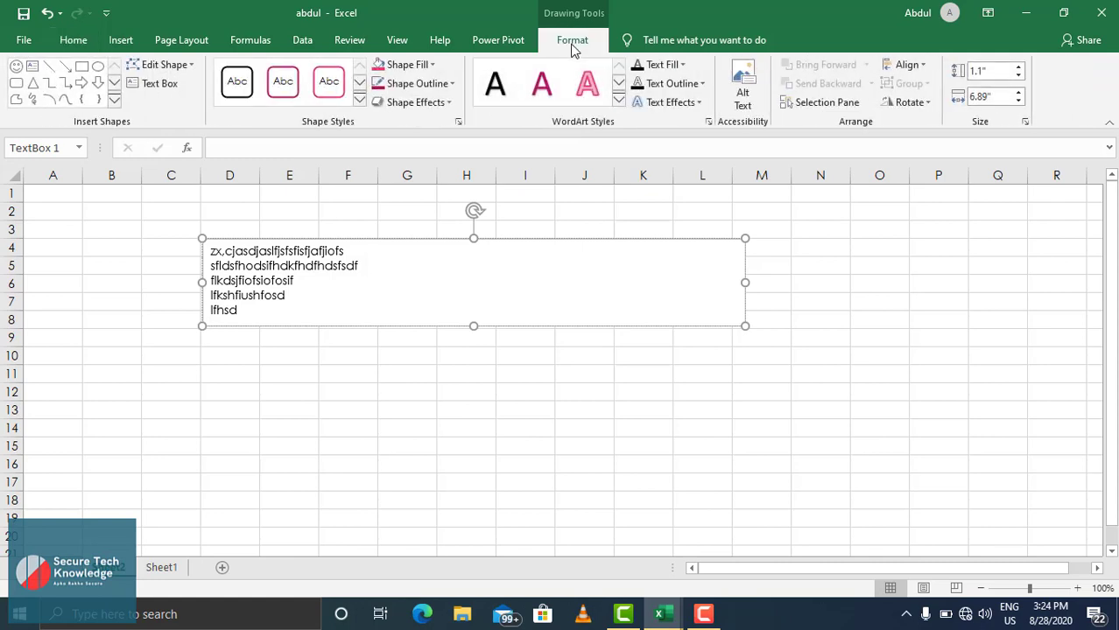
click(618, 100)
click(581, 218)
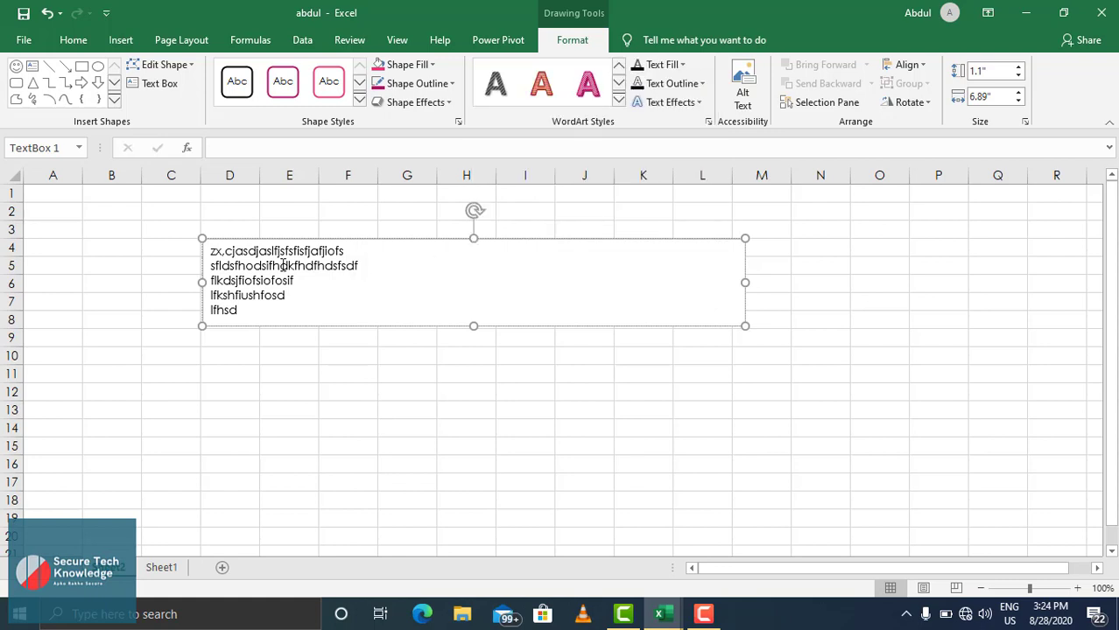
click(423, 411)
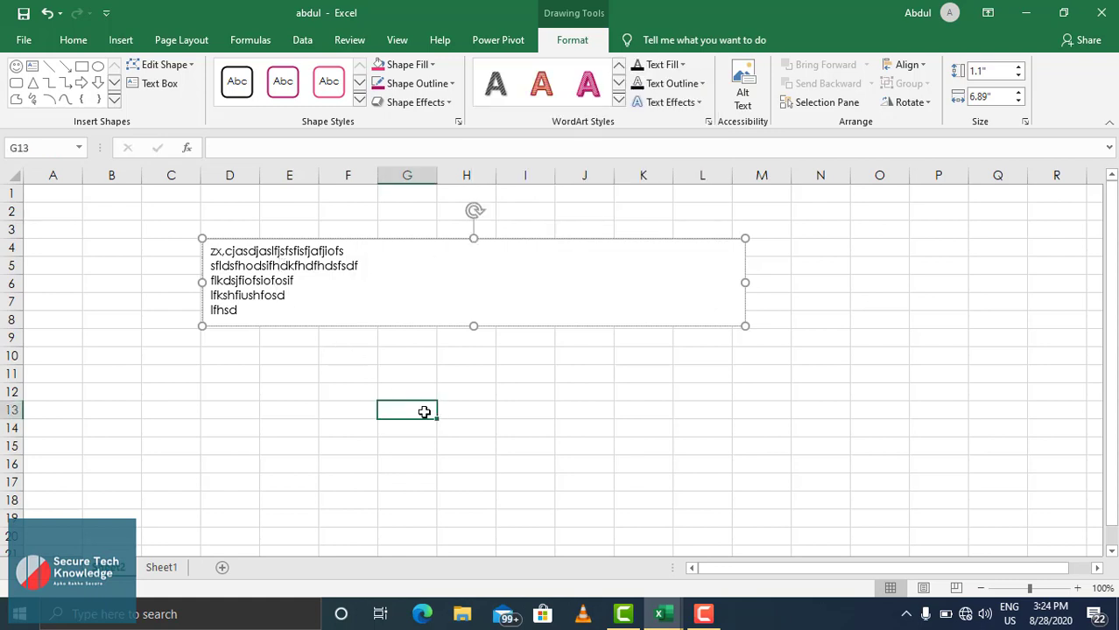
click(126, 48)
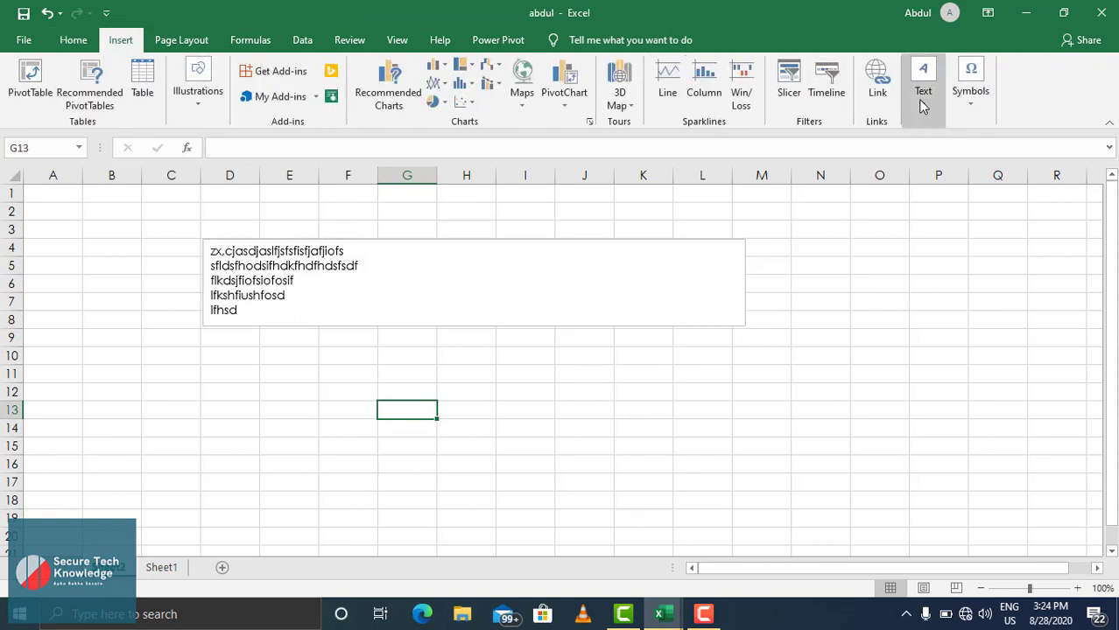
Step: Go to the Sheet1 tab holding the Name, Product, Place sales table
click(922, 98)
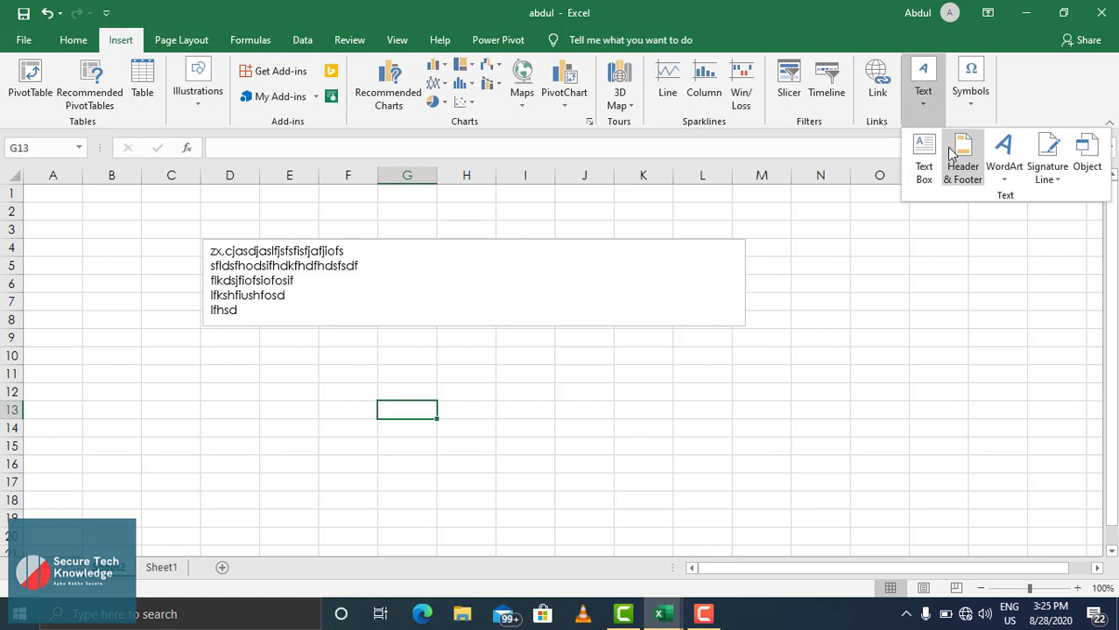
click(150, 571)
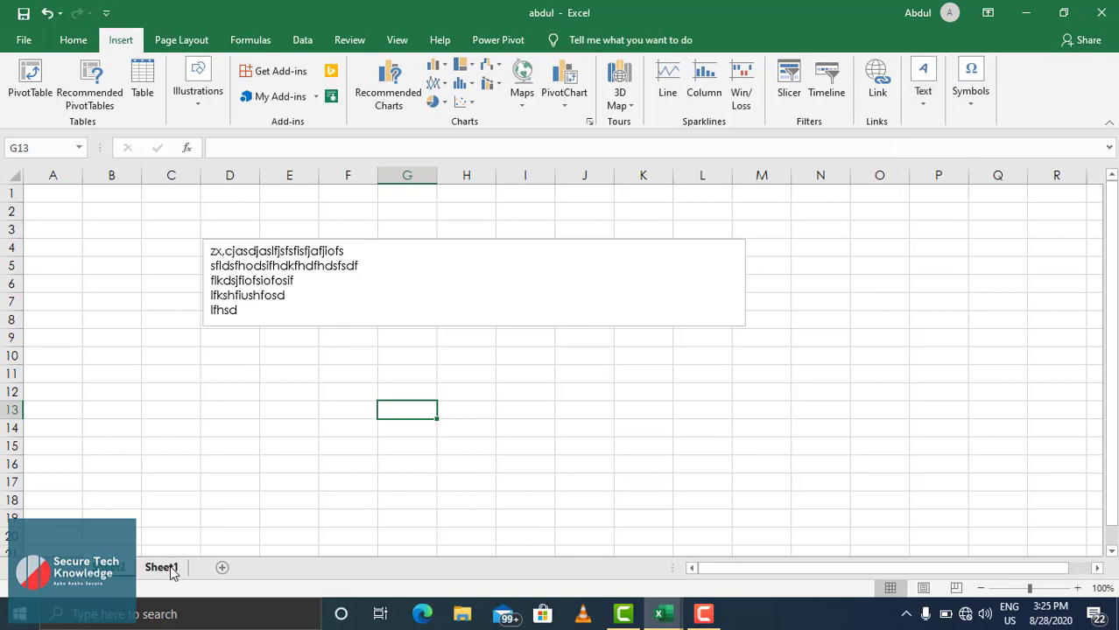
click(168, 571)
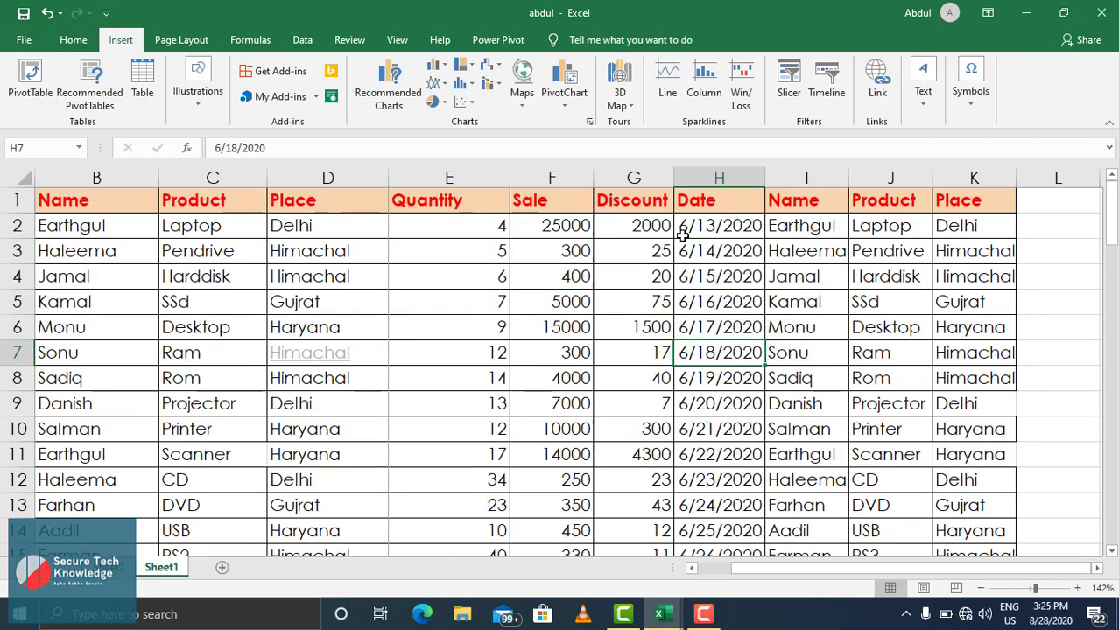
Step: Enter the author's first name in the first page's centre header section
click(925, 96)
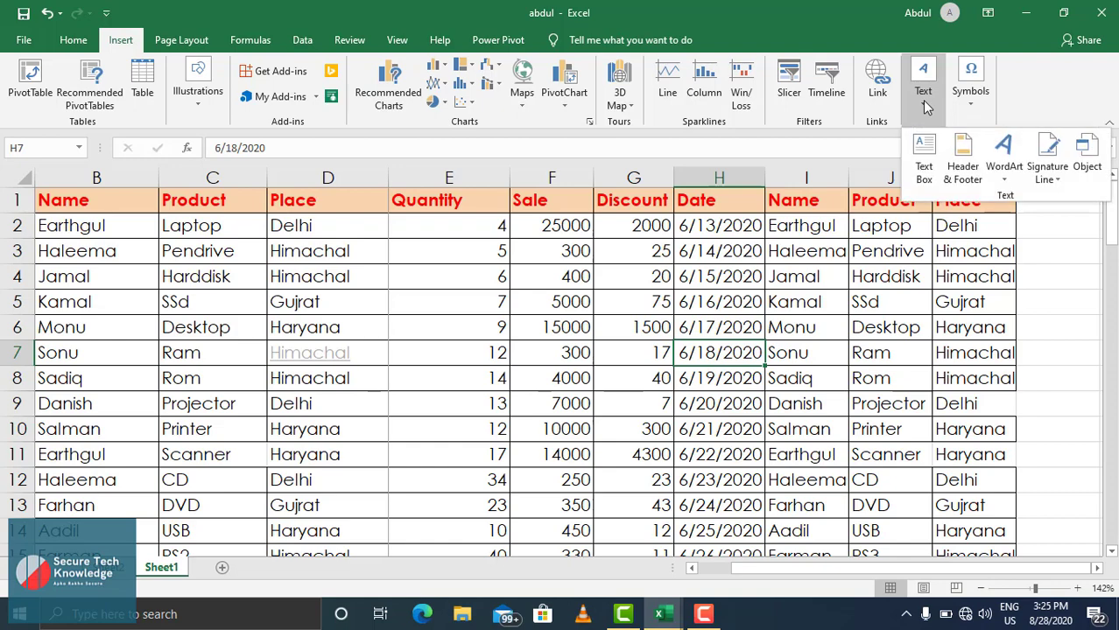
click(968, 159)
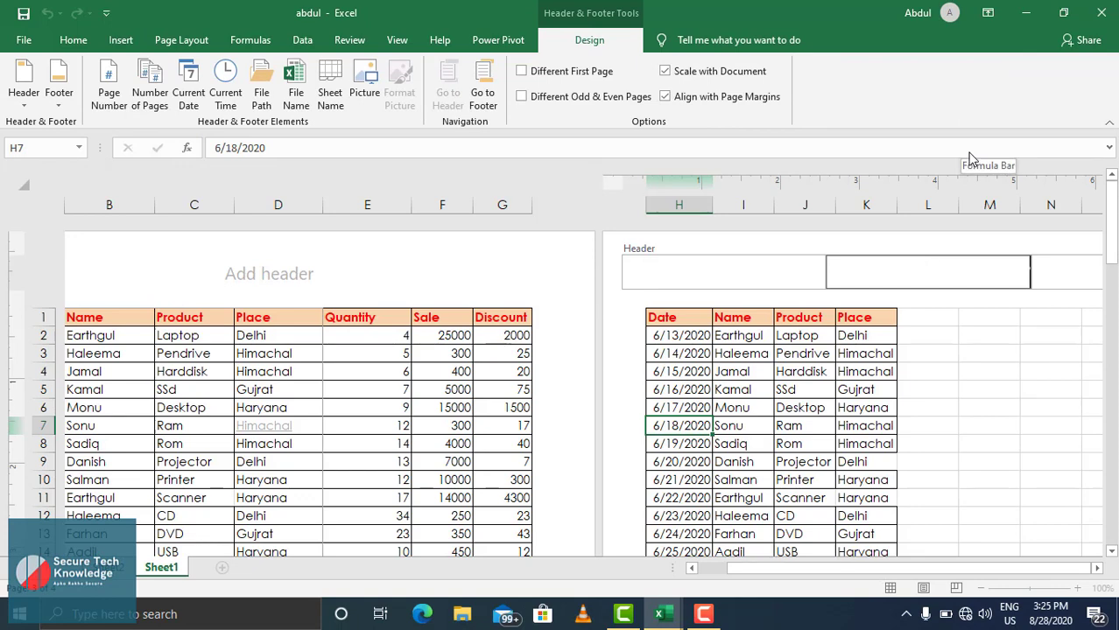
click(309, 278)
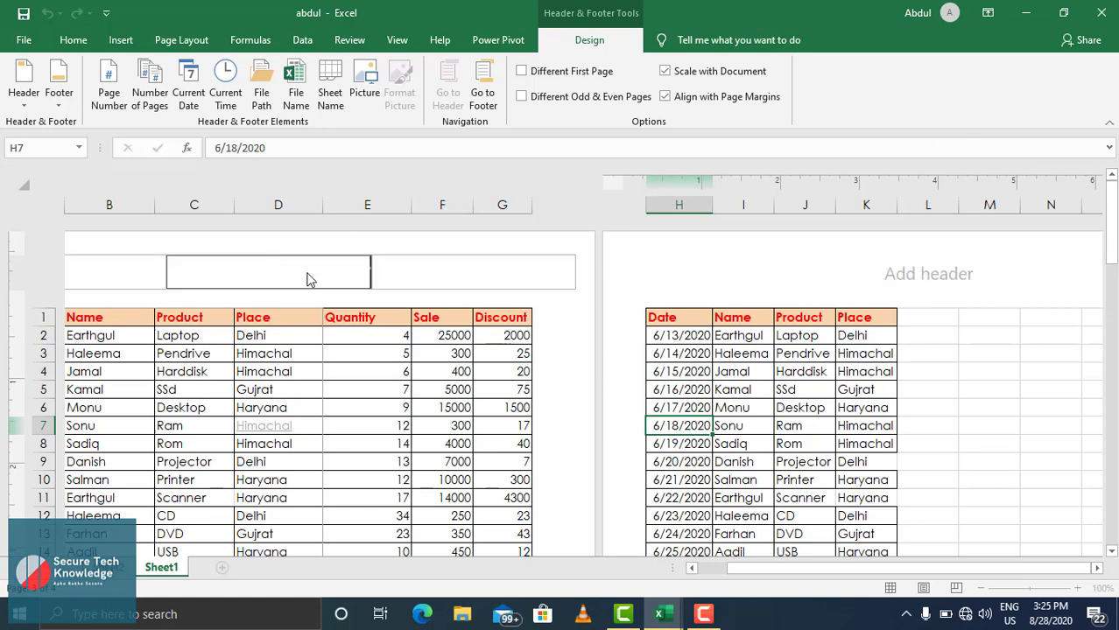
text(abdi)
key(BackSpace)
key(BackSpace)
key(BackSpace)
key(BackSpace)
text(abdul)
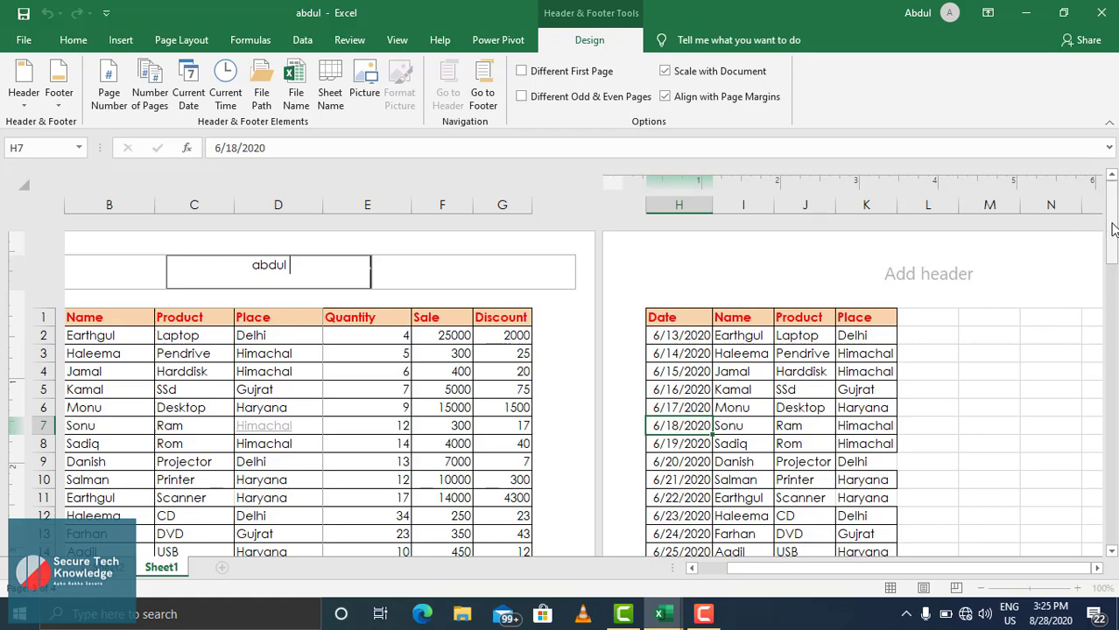
drag(1112, 229, 1110, 386)
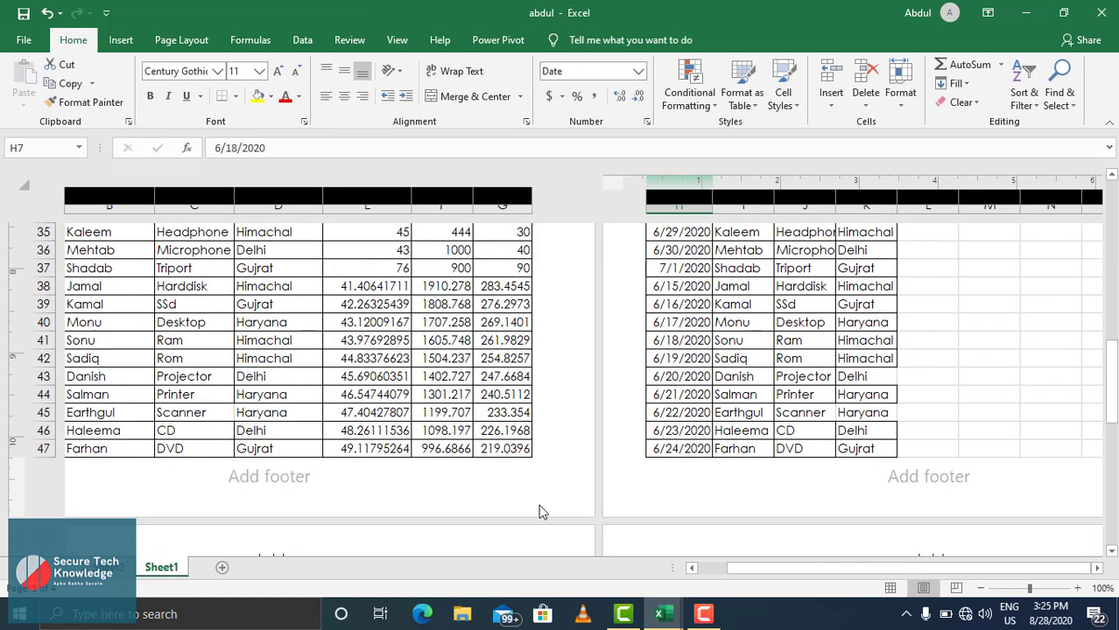
Step: Type the author's surname into the centre footer section
click(305, 483)
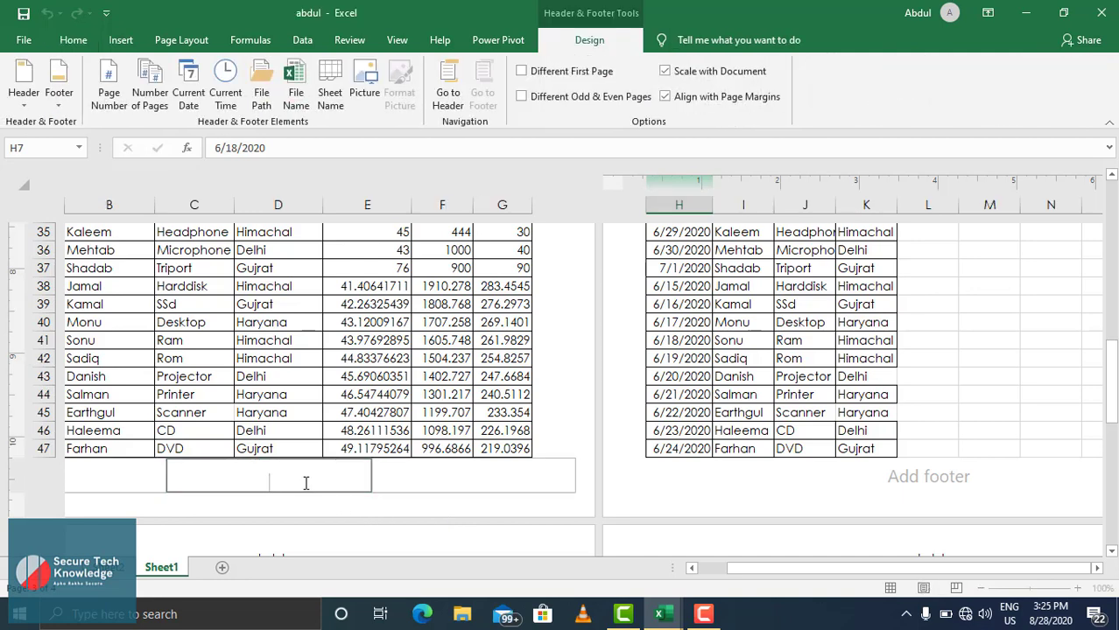
text(rehman)
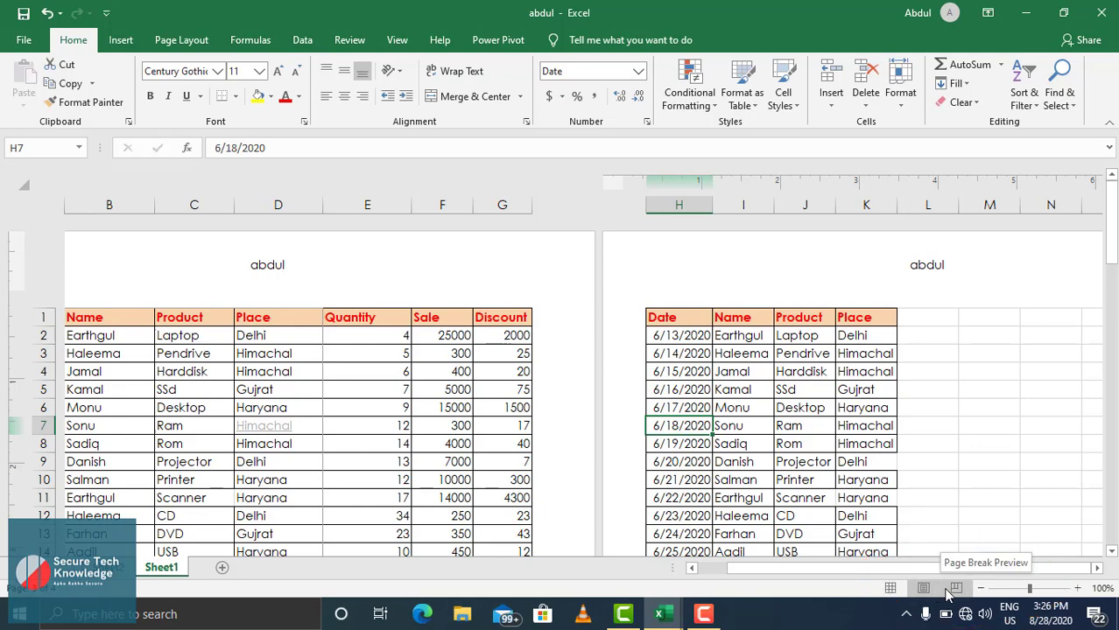
Step: Switch between Normal and Page Layout views, finishing in Normal view
click(891, 589)
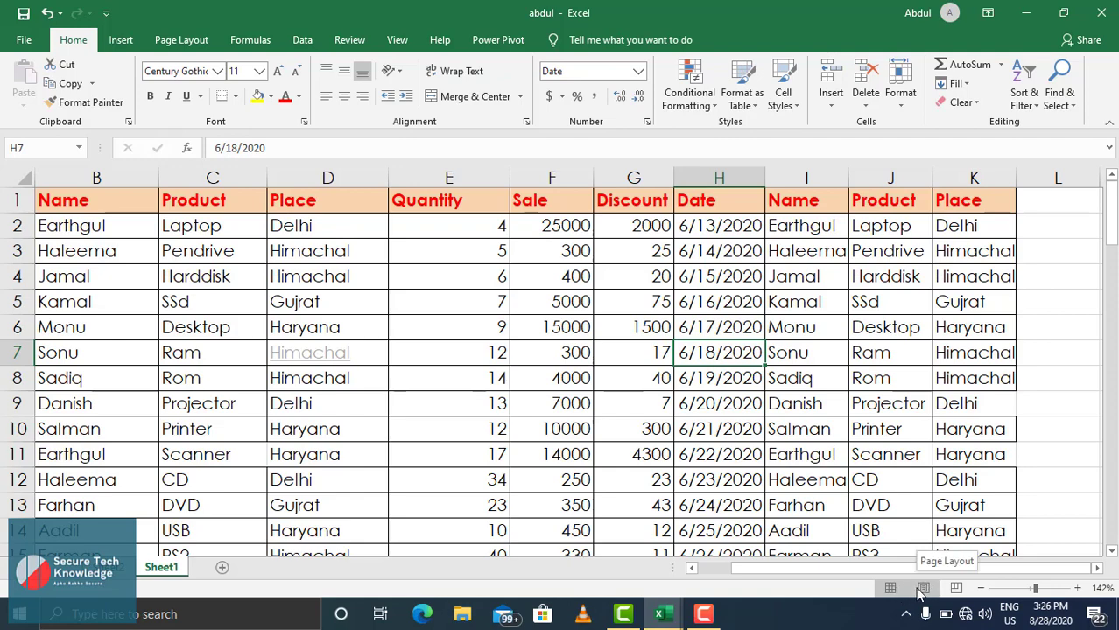
click(920, 591)
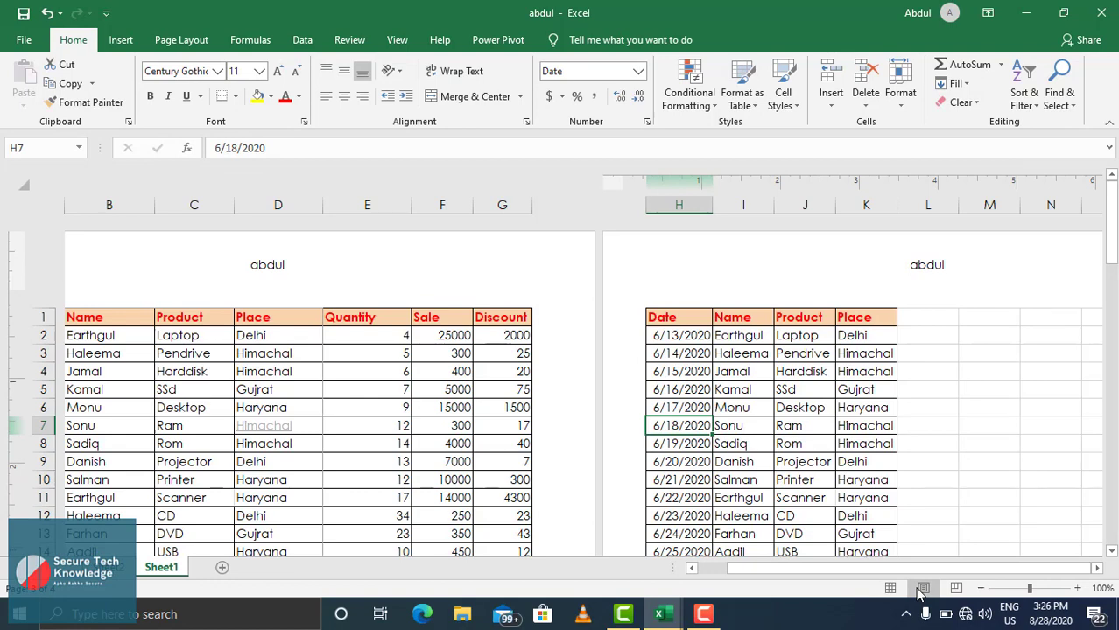
click(890, 588)
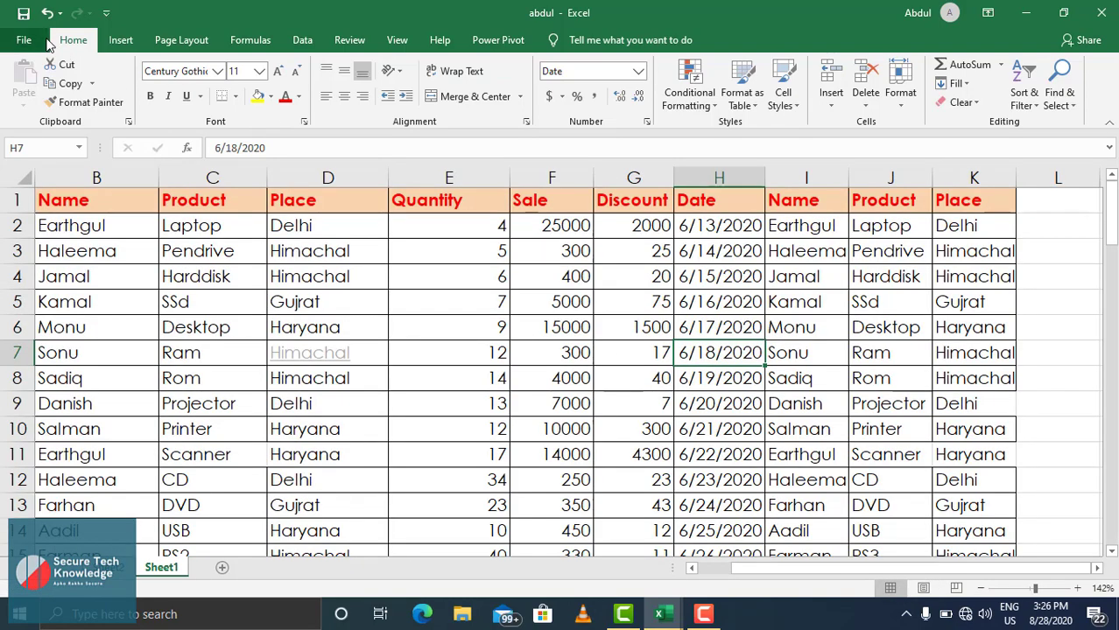
click(121, 41)
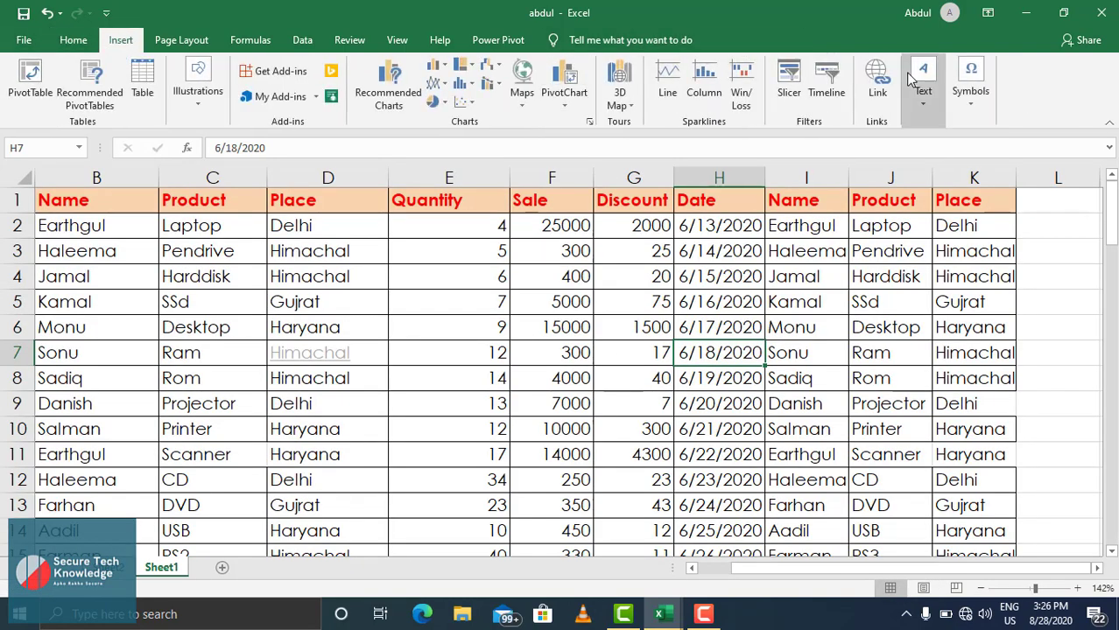
Step: Replace the WordArt placeholder with the author's full name below the text box
click(931, 101)
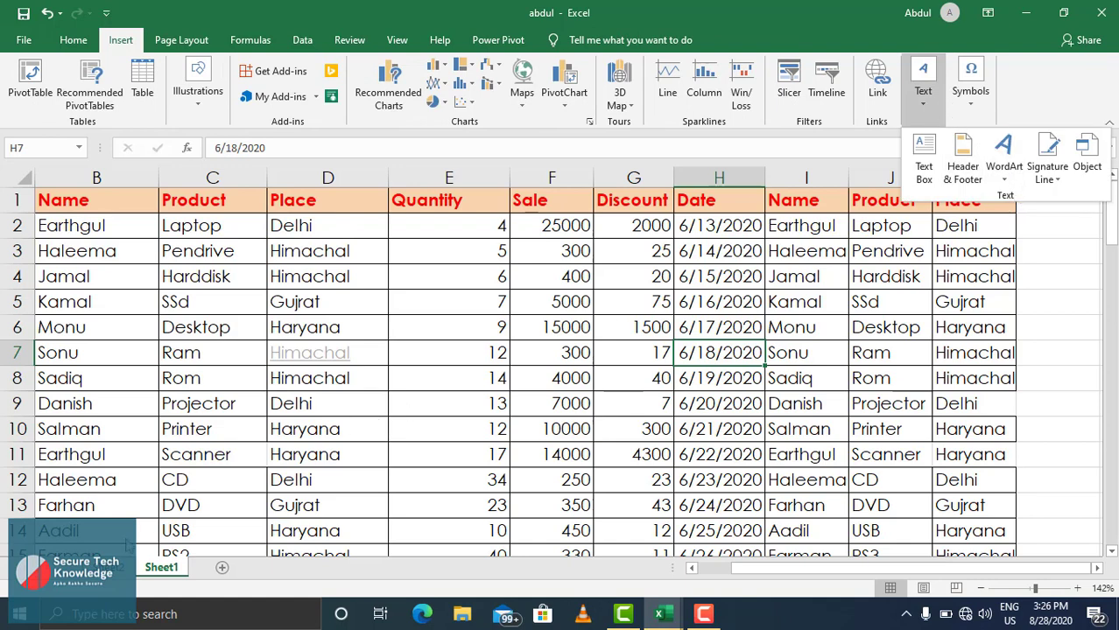
key(Escape)
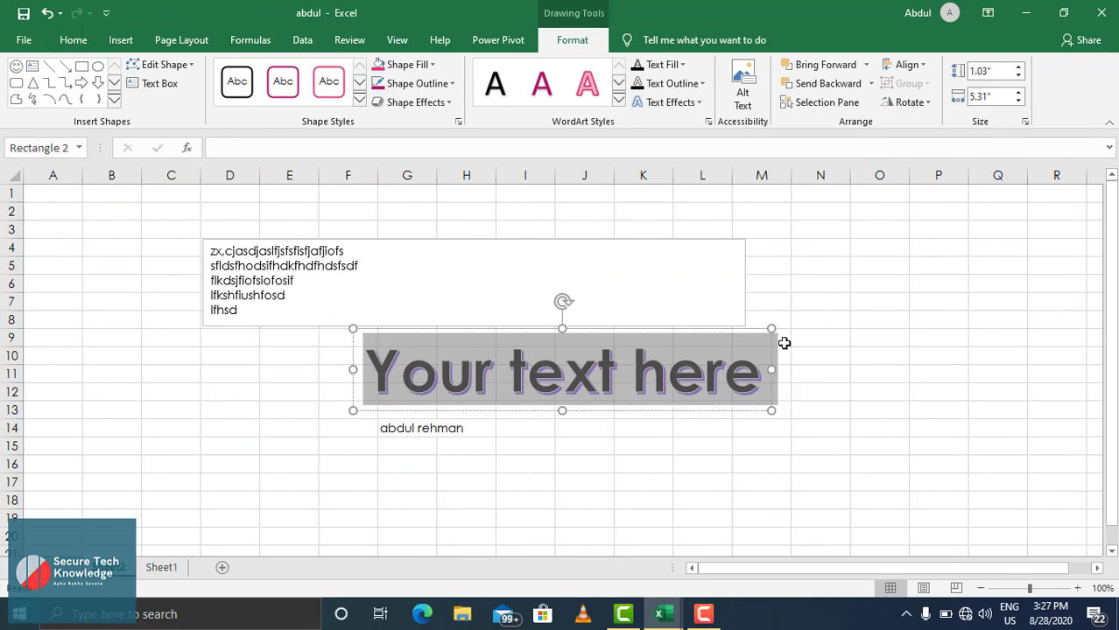
key(Delete)
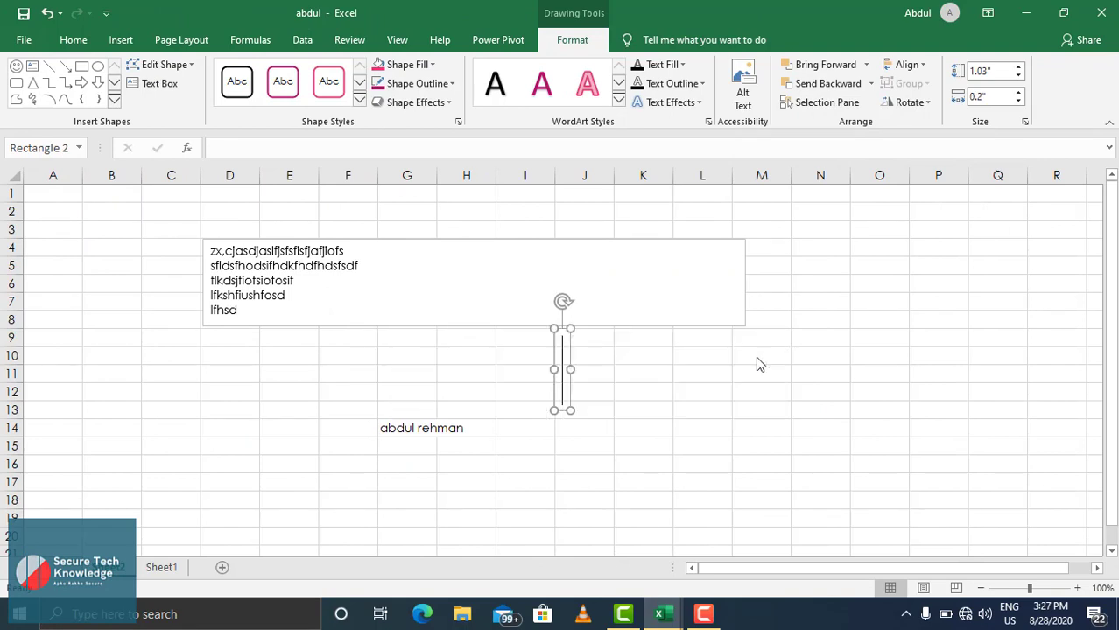
text(Ab)
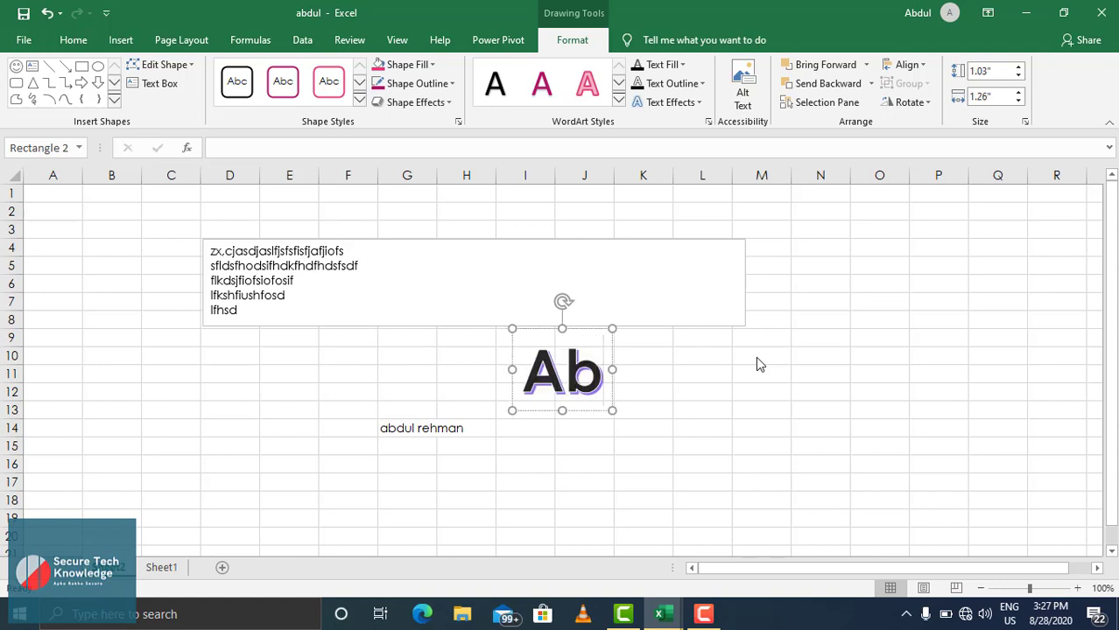
text(dul r)
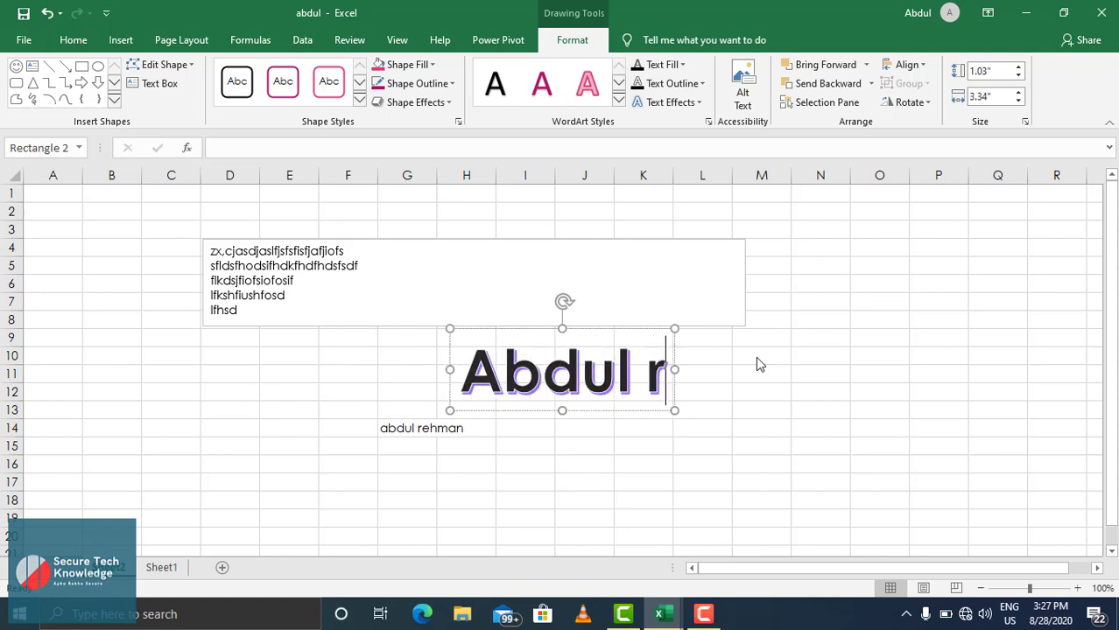
text(ehman)
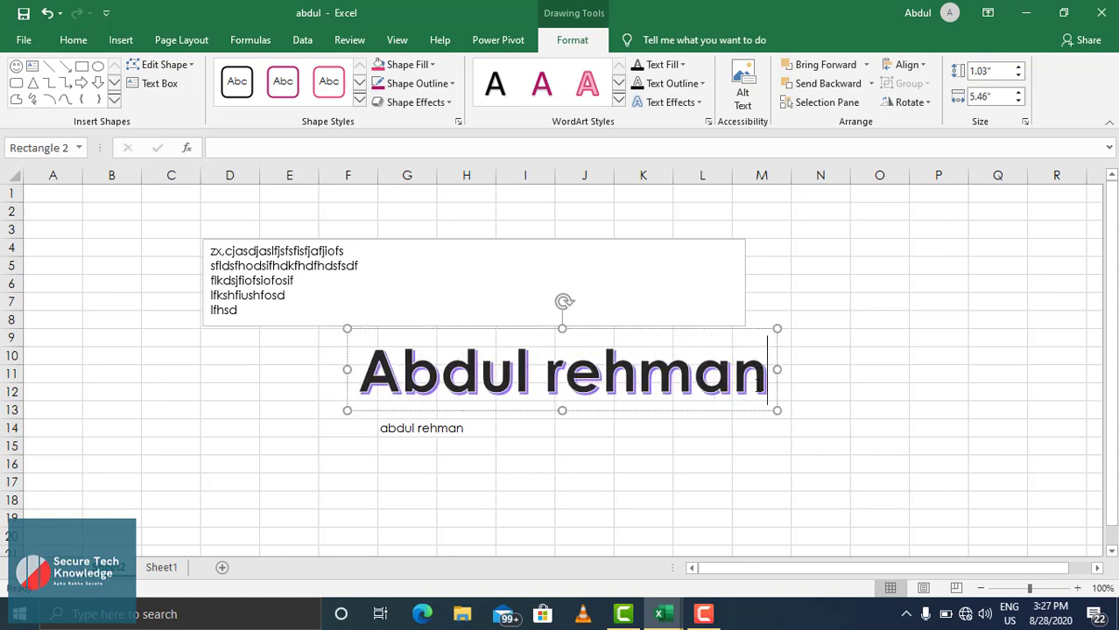
click(639, 460)
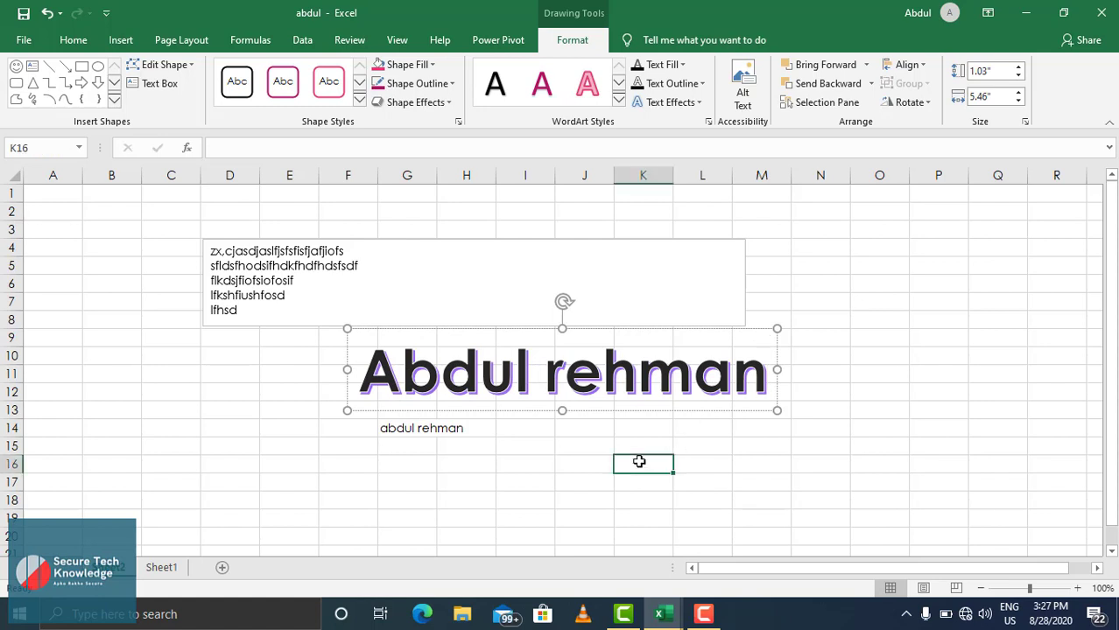
Step: Deselect the WordArt, select the multi-line text box, and browse the Insert tab's Text options
click(642, 394)
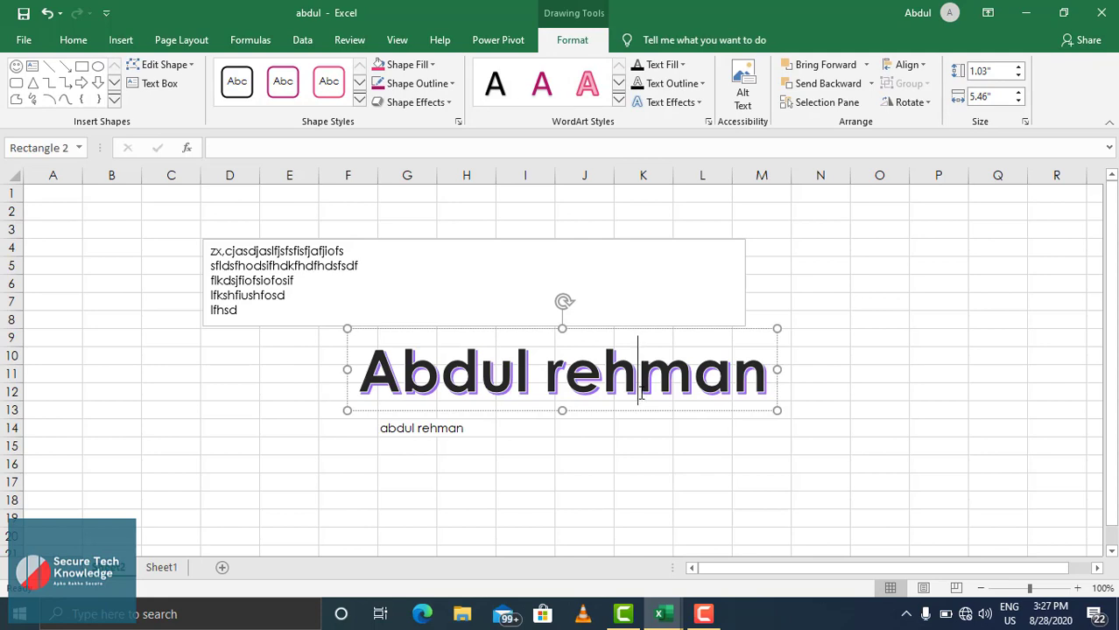
click(365, 288)
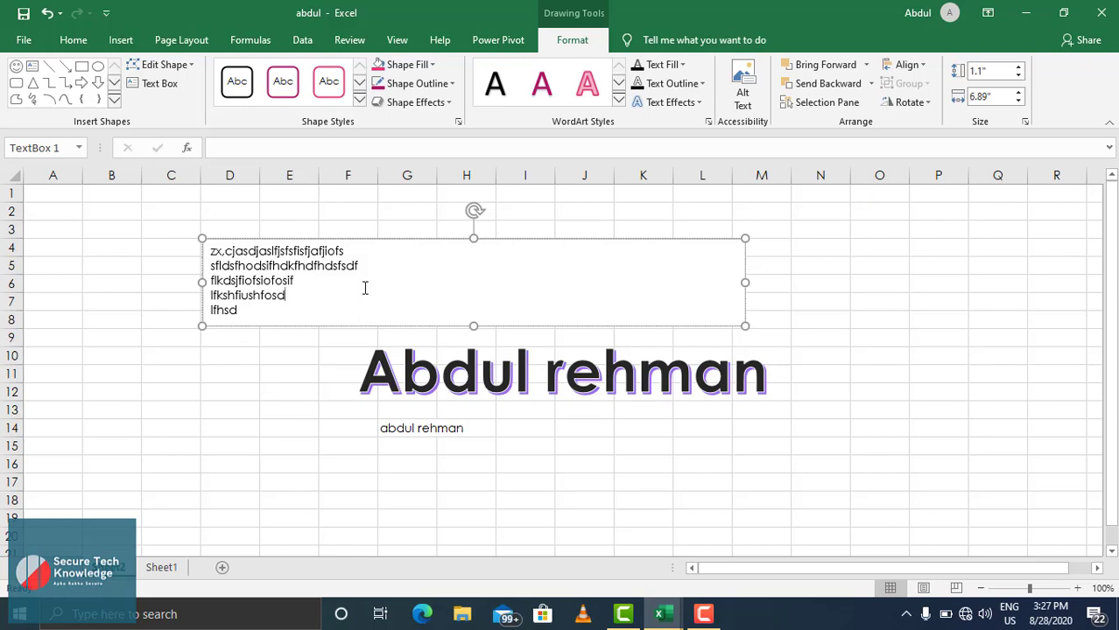
click(116, 44)
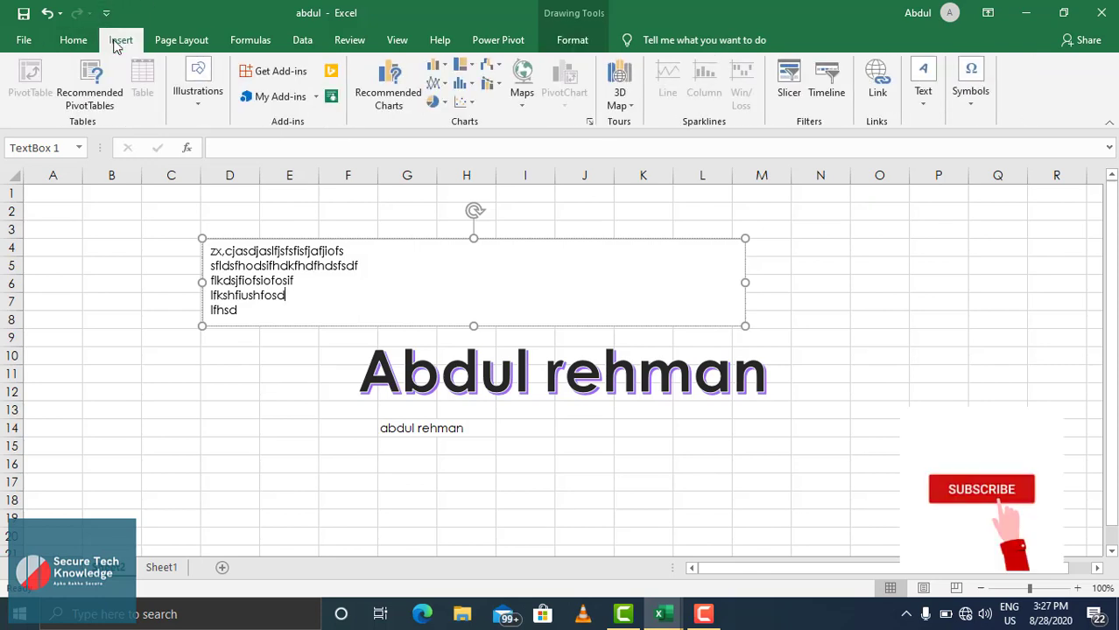
click(926, 103)
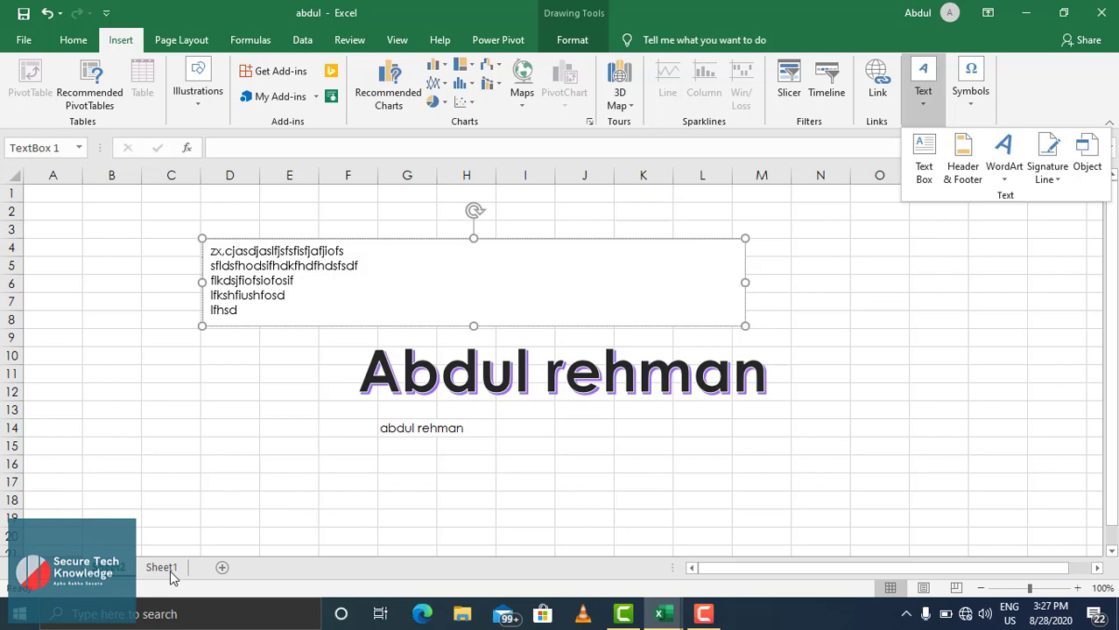
click(172, 472)
Step: With cell C16 selected, show the Signature Line choices under Insert > Text
click(173, 472)
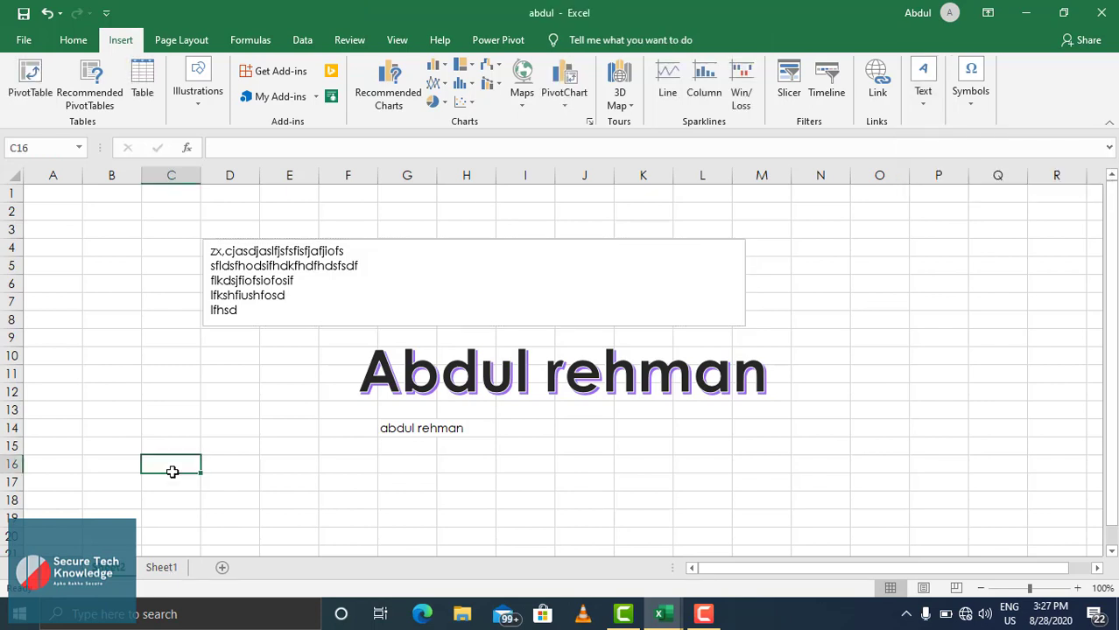
click(938, 116)
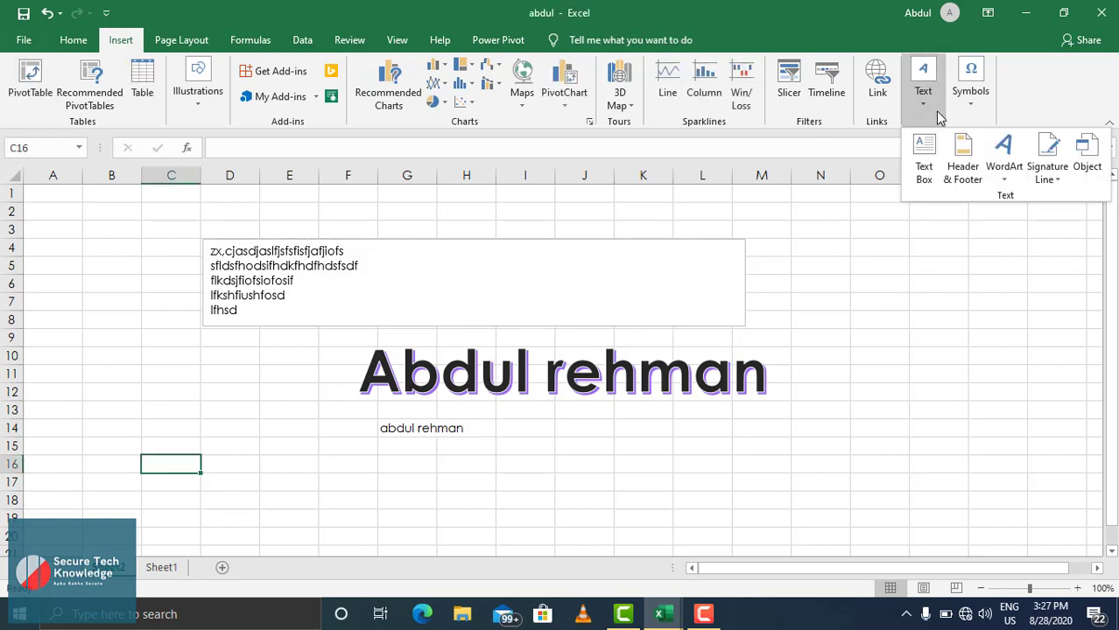
click(1033, 168)
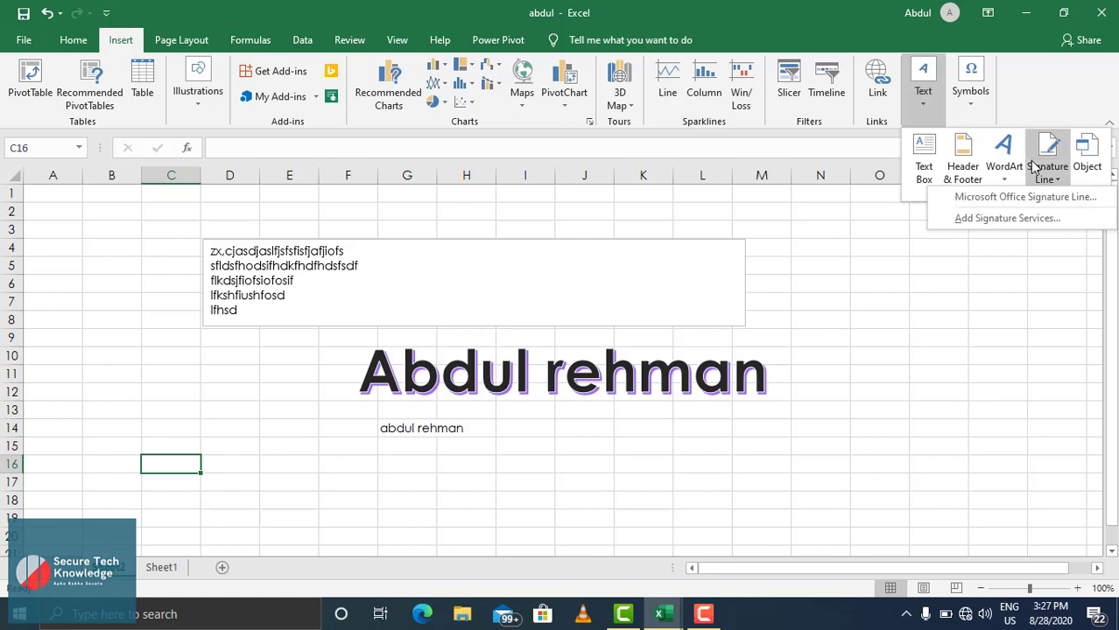
Step: Add a Microsoft Office signature line showing the suggested signer's full name
click(1005, 200)
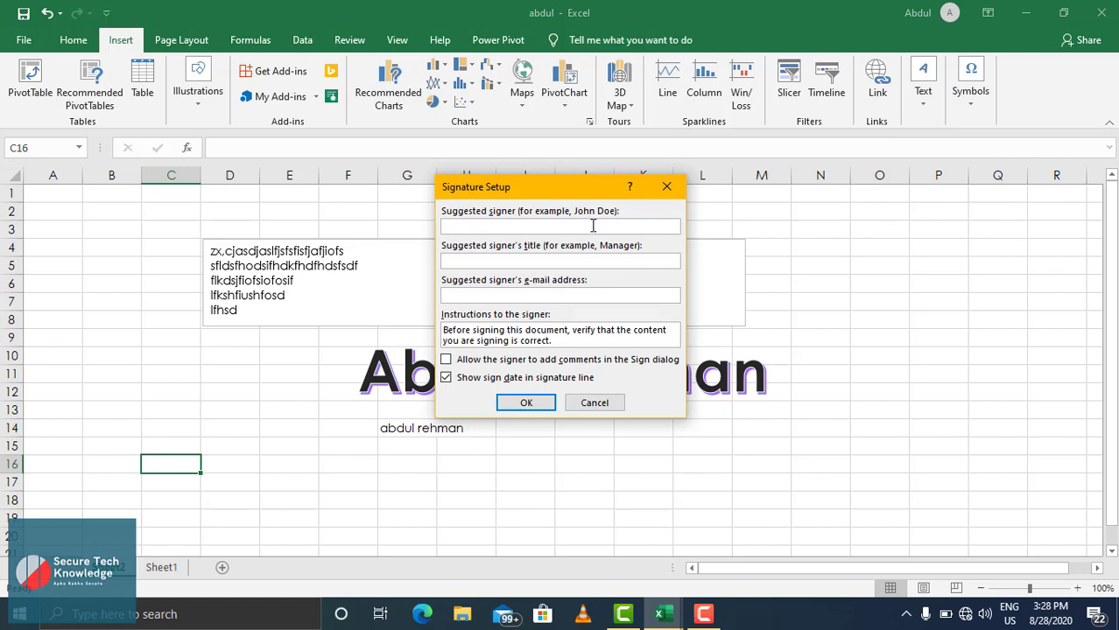
text(abdul rehman)
key(Return)
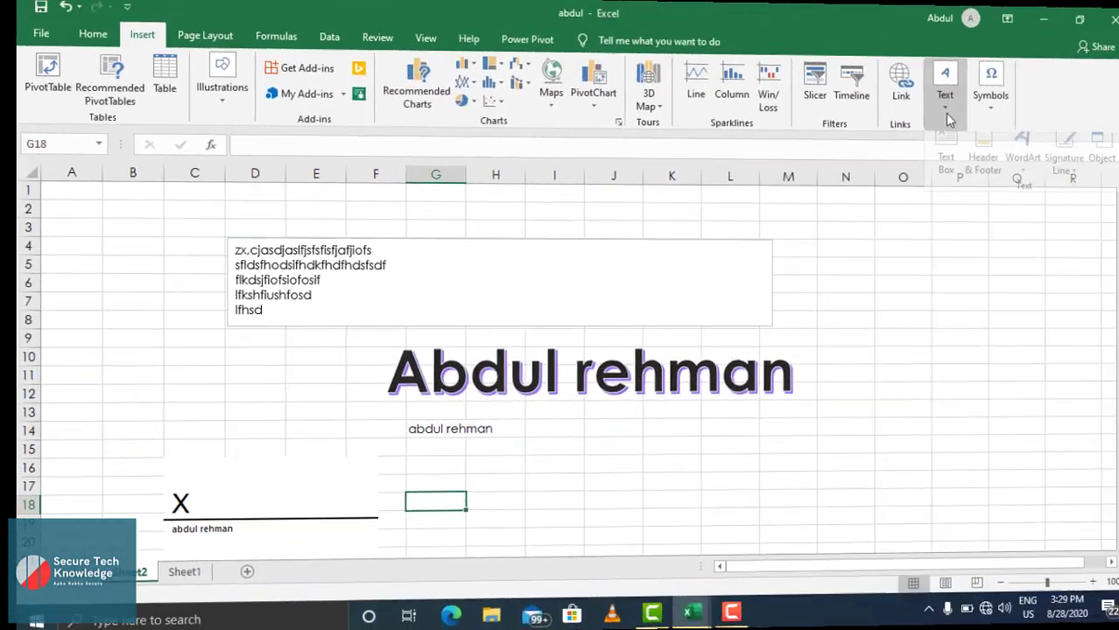
Step: Open and close the Insert > Text options, then select cell N9 for the next object
click(925, 98)
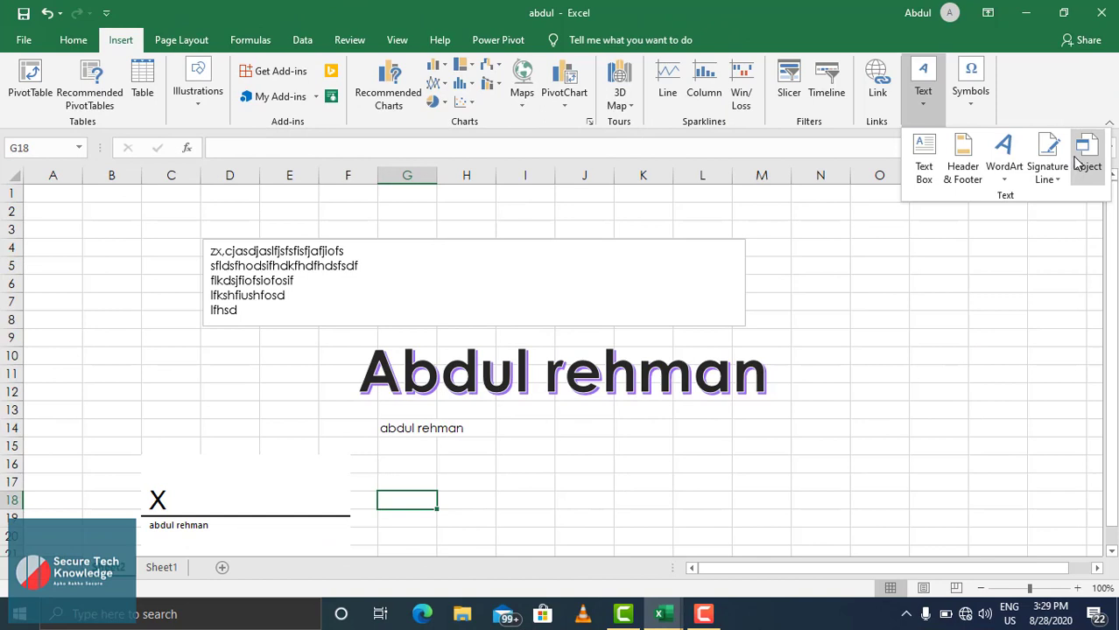
click(716, 461)
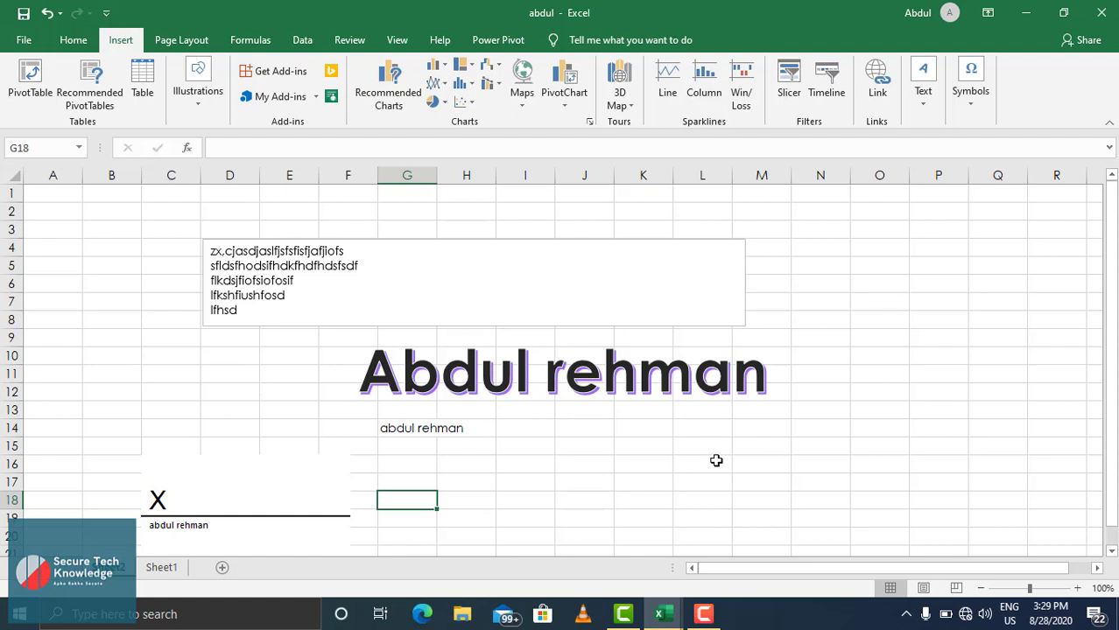
click(839, 343)
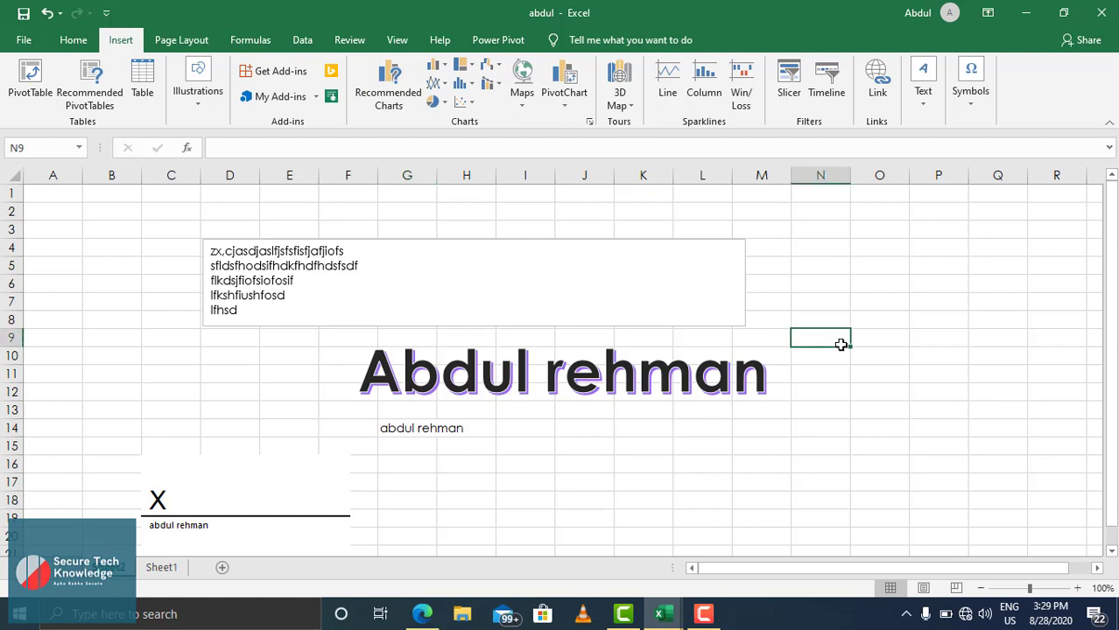
Step: Embed a new Bitmap Image object at N9 through Insert > Text > Object
click(924, 96)
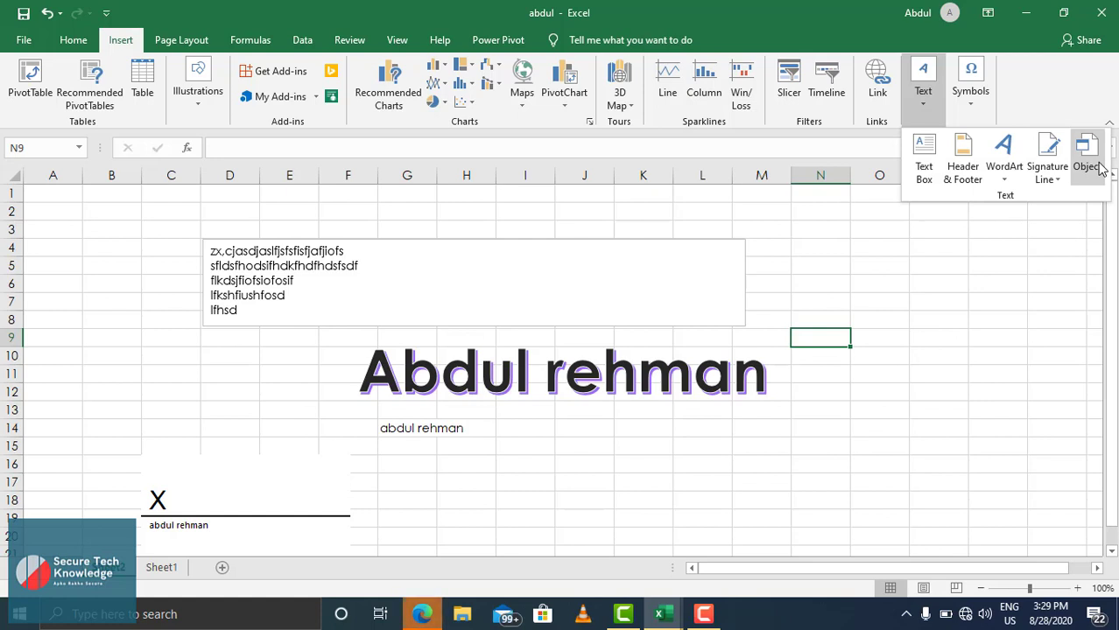
click(1089, 157)
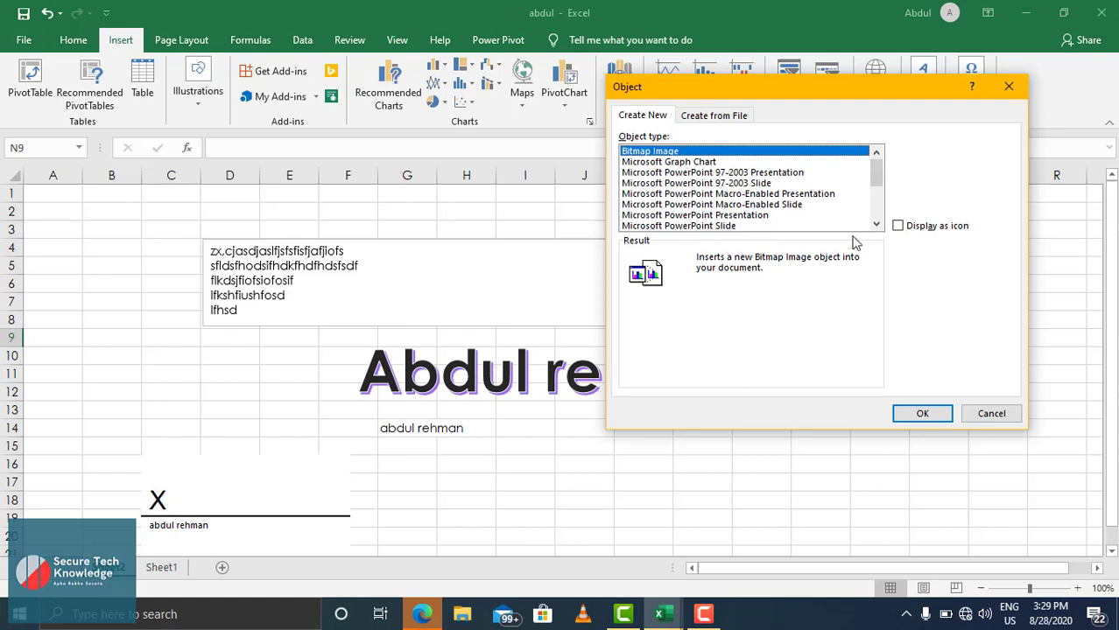
click(730, 226)
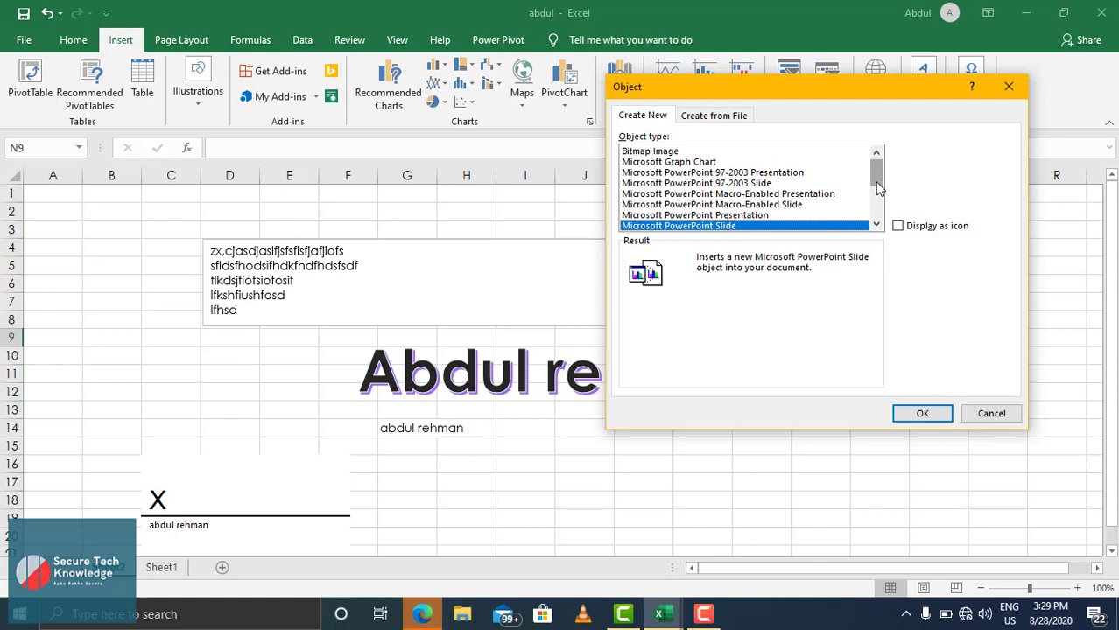
drag(877, 188, 877, 157)
click(652, 153)
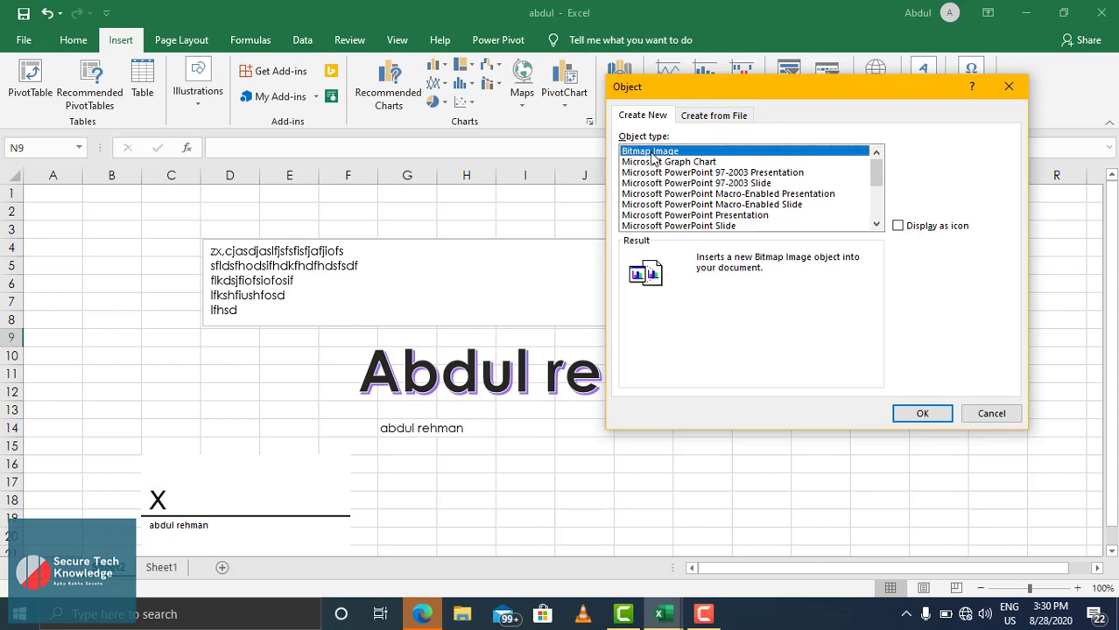
click(942, 418)
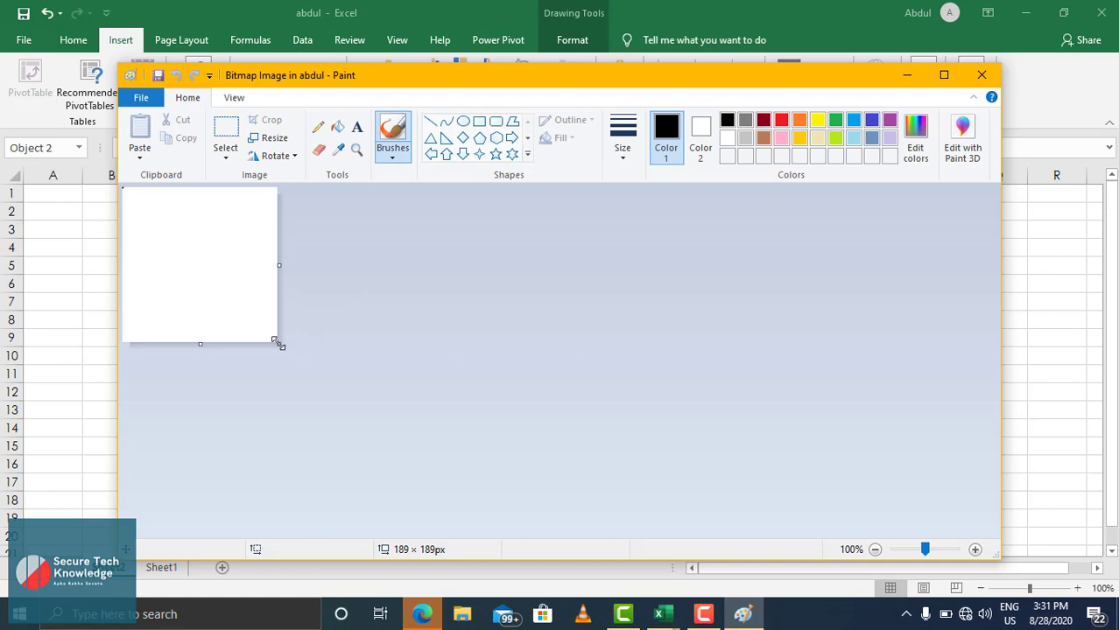
Step: Enlarge the Paint canvas to 650×308 px and draw a diamond in its middle
drag(277, 346, 655, 440)
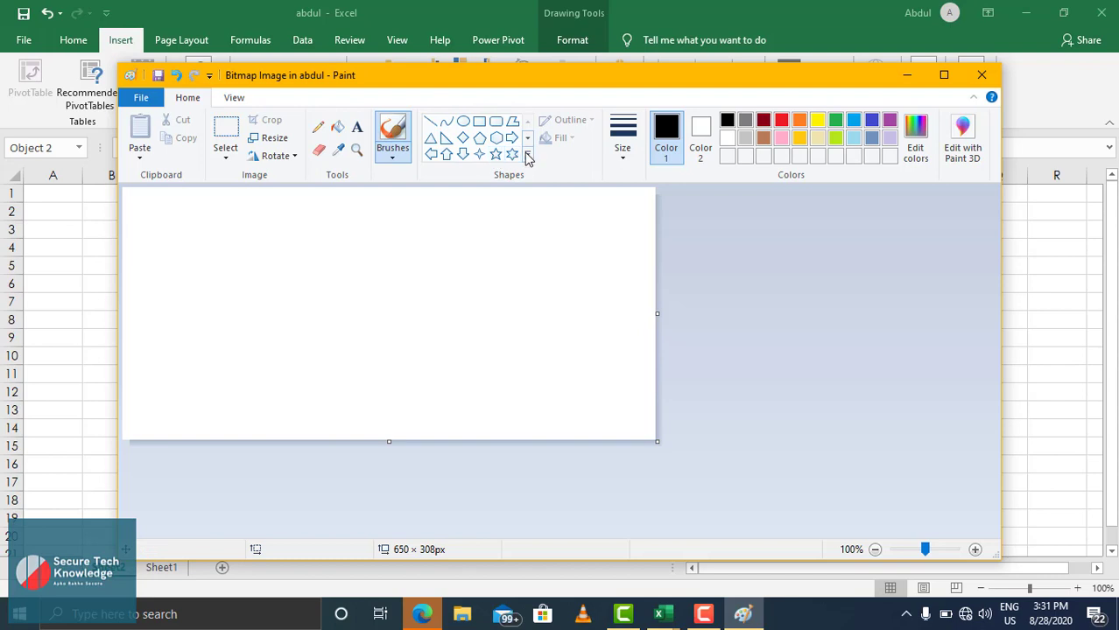
click(462, 138)
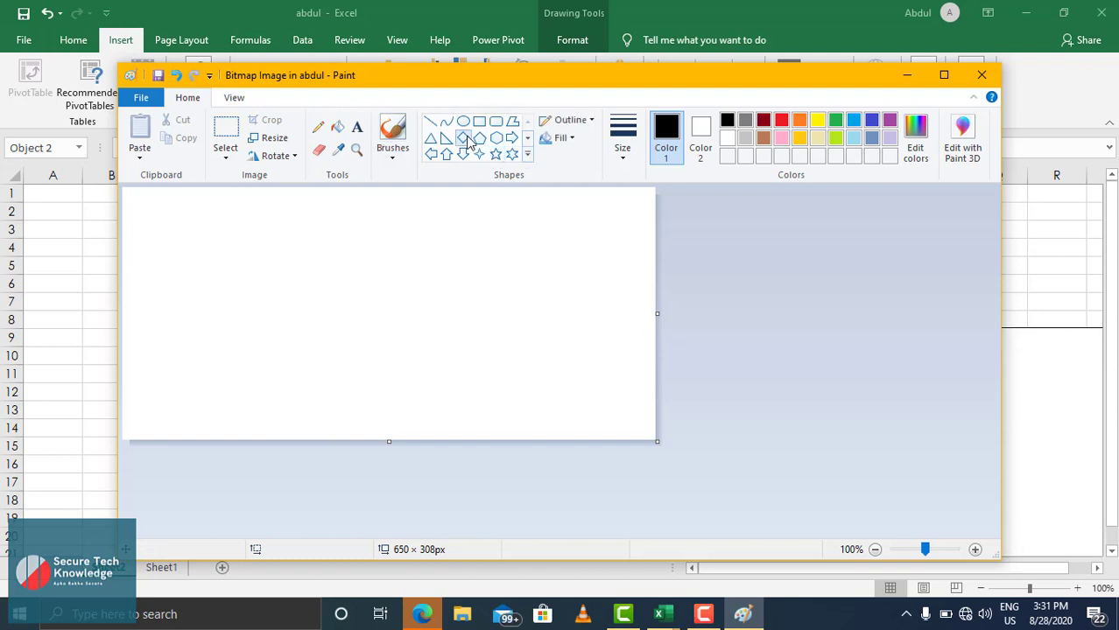
mouse_move(272, 242)
mouse_down()
mouse_move(345, 271)
mouse_move(463, 375)
mouse_up()
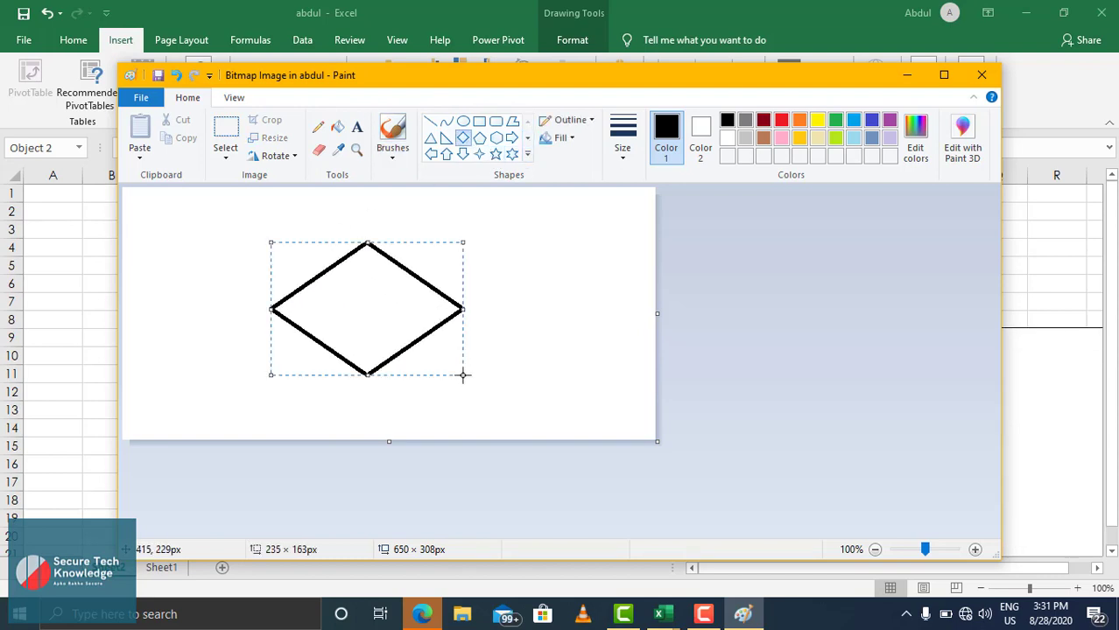
Step: Fill the diamond with red and minimize Paint to return to Excel
click(337, 127)
click(783, 121)
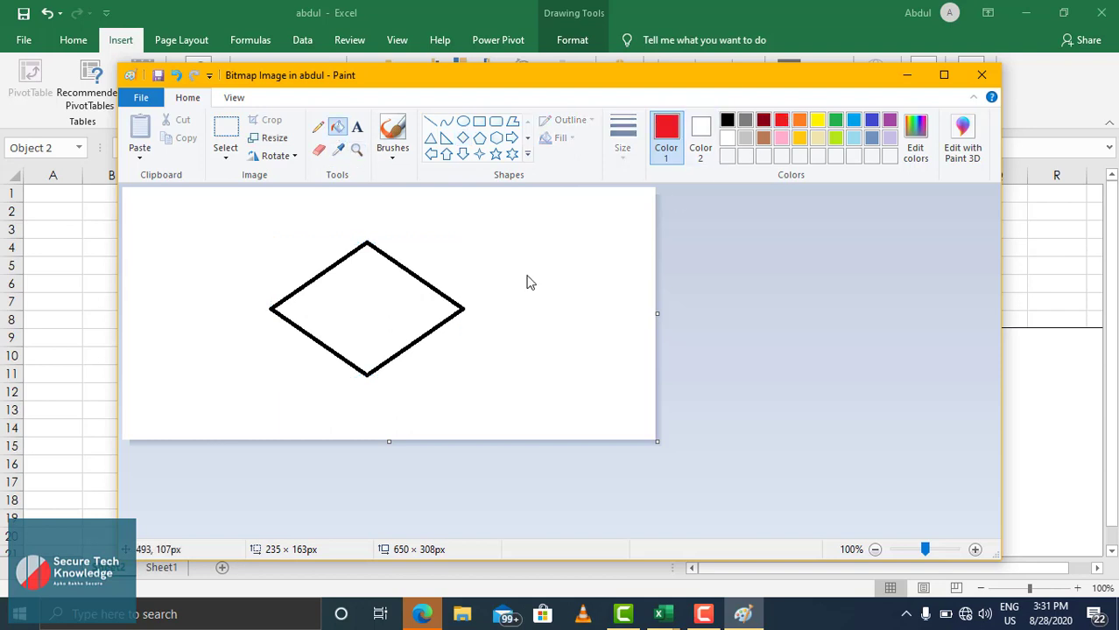
click(380, 303)
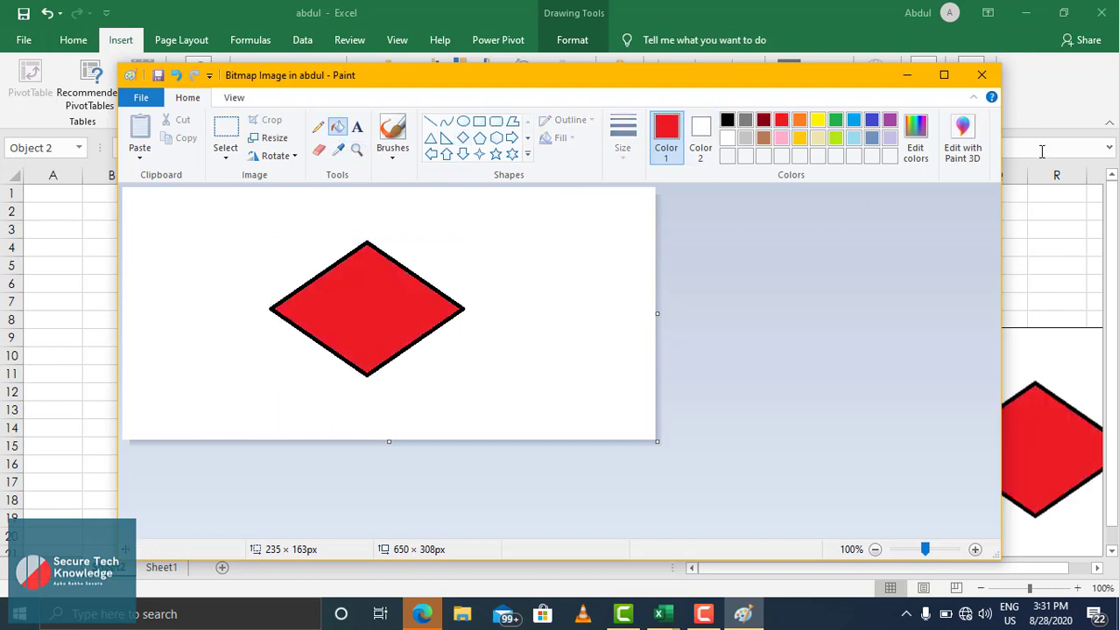
click(908, 77)
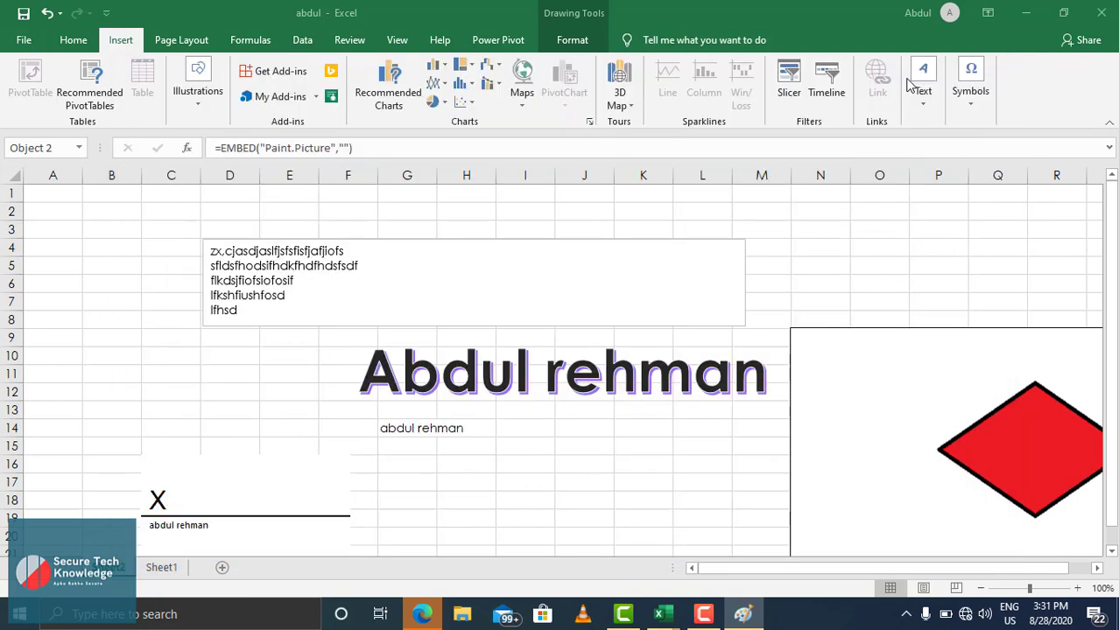
Step: Drag the red diamond bitmap up and left beside the text box, then go to Sheet1
drag(830, 567, 1011, 555)
drag(956, 420, 770, 342)
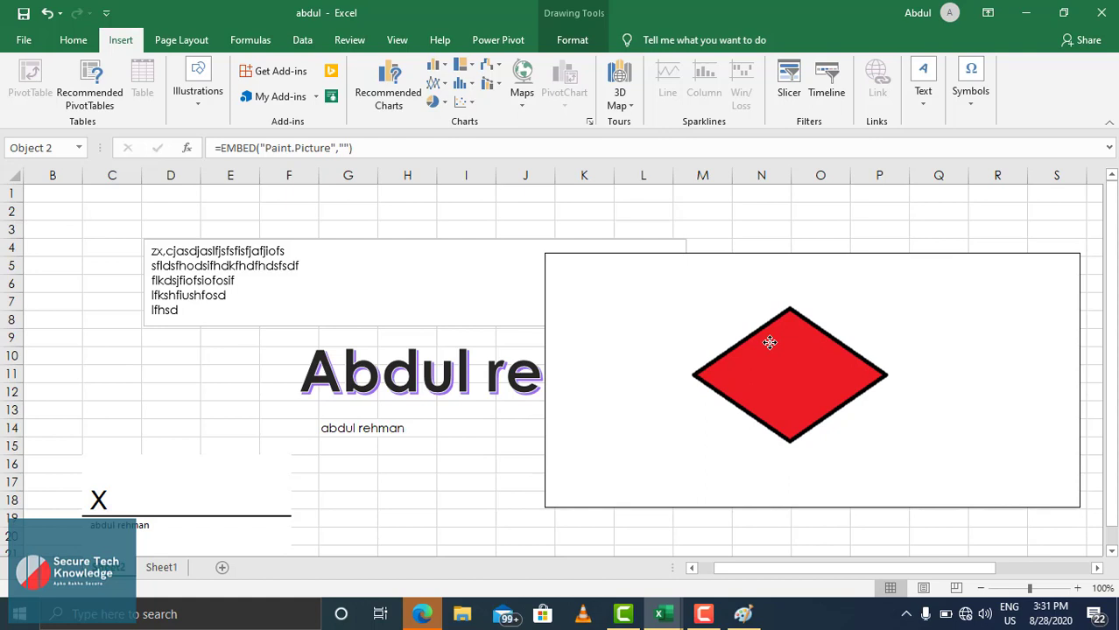
drag(769, 343, 770, 342)
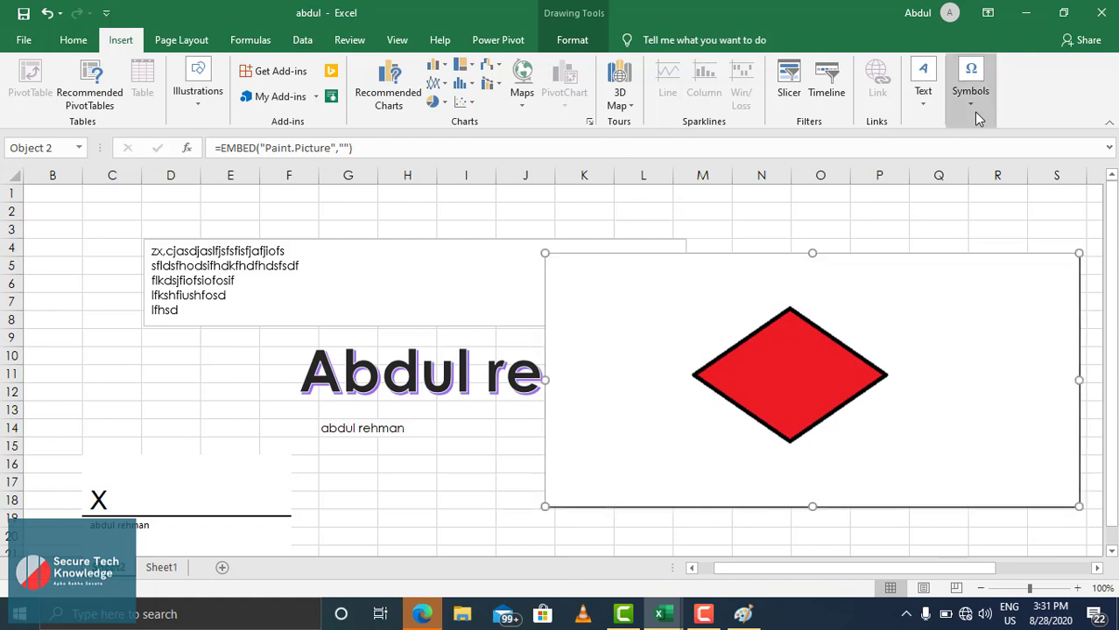
click(171, 568)
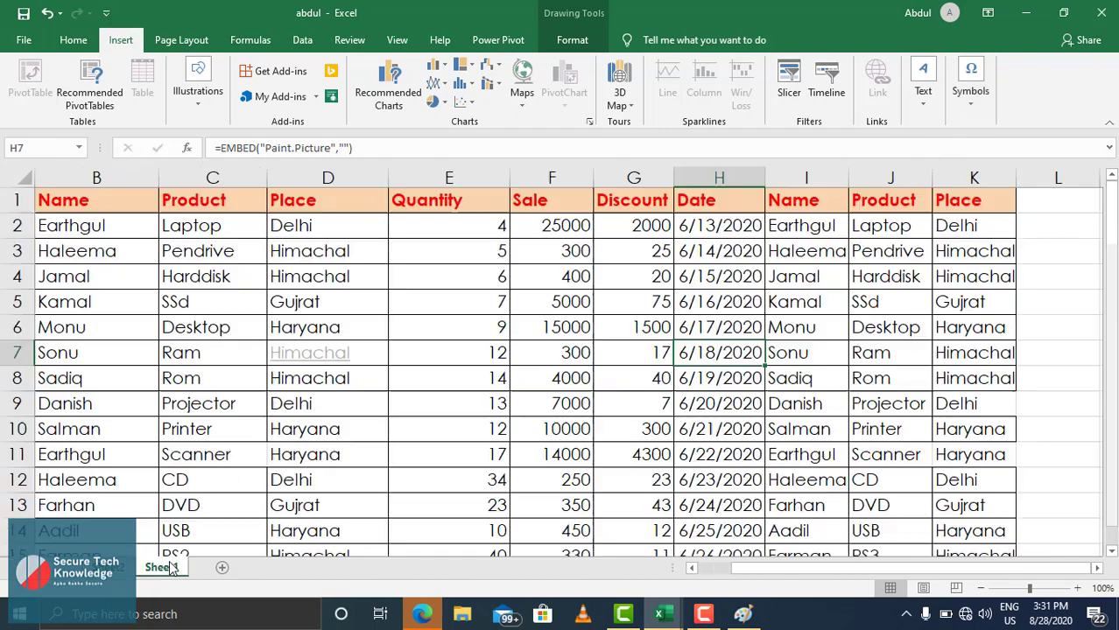
Step: Add a blank worksheet, Sheet3, and show the Insert > Symbols choices
click(222, 569)
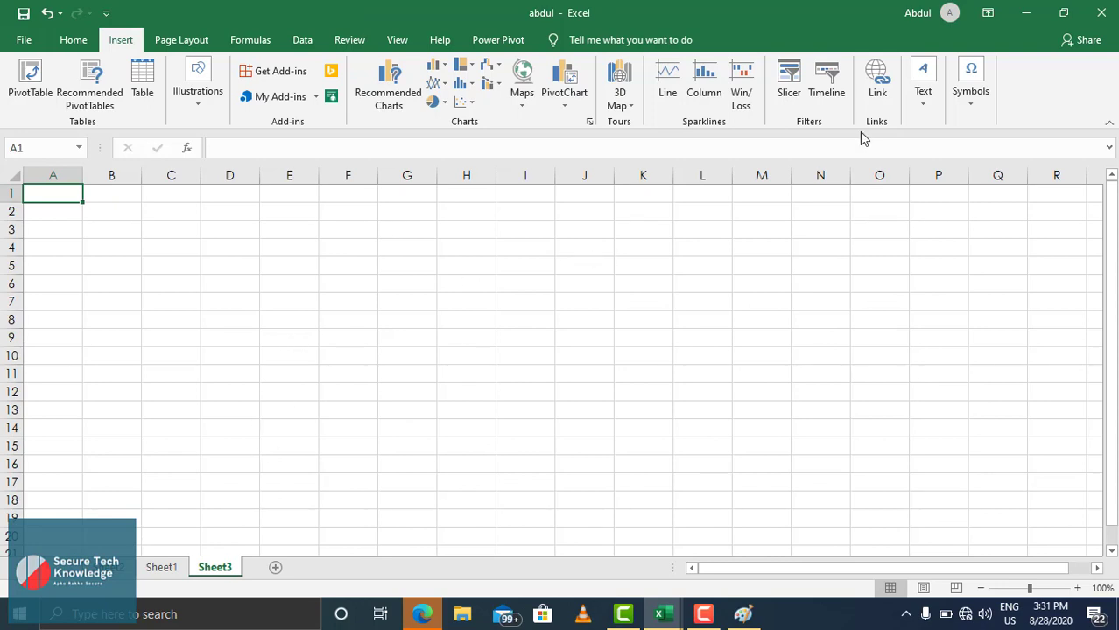
click(978, 108)
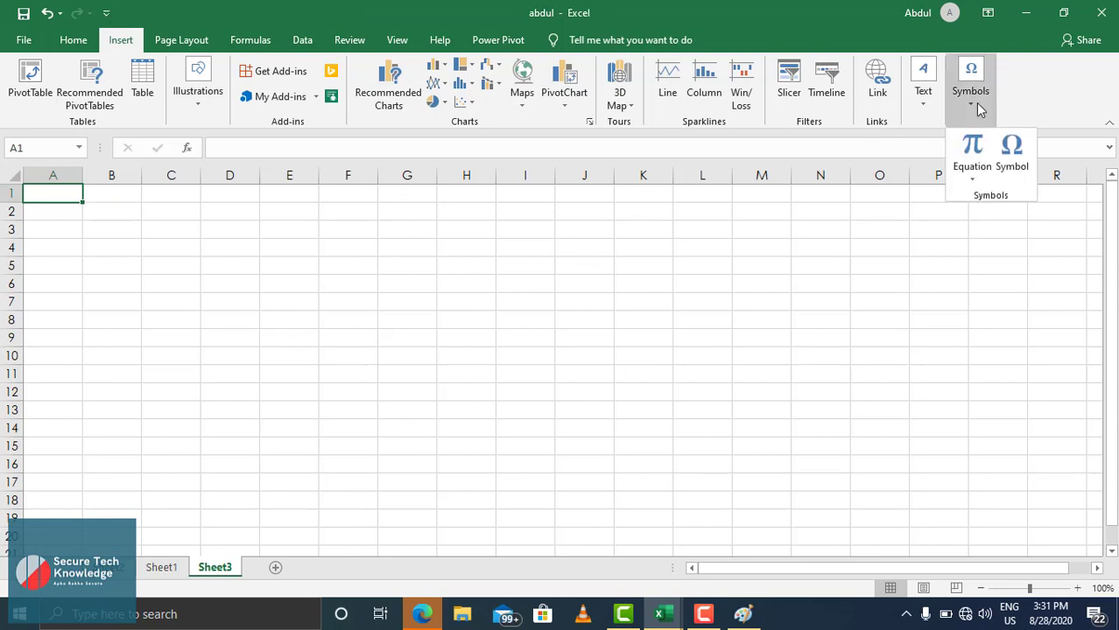
Step: Insert the © sign into A1 from the Symbol dialog's Latin Extended-B subset, then close it
click(1007, 177)
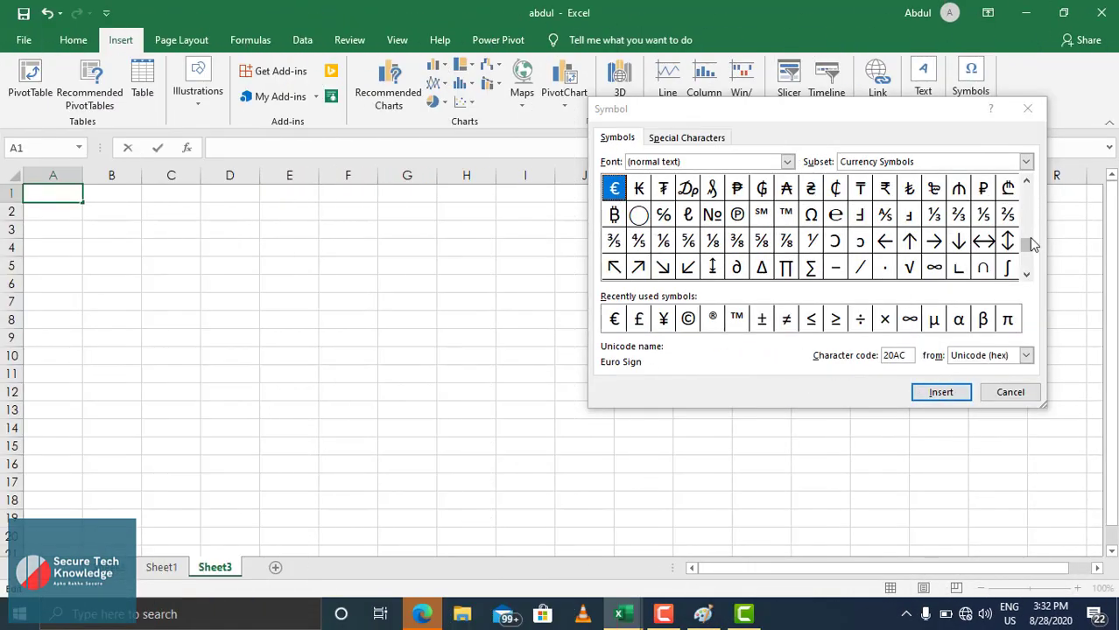
drag(1031, 242, 1029, 219)
click(1029, 216)
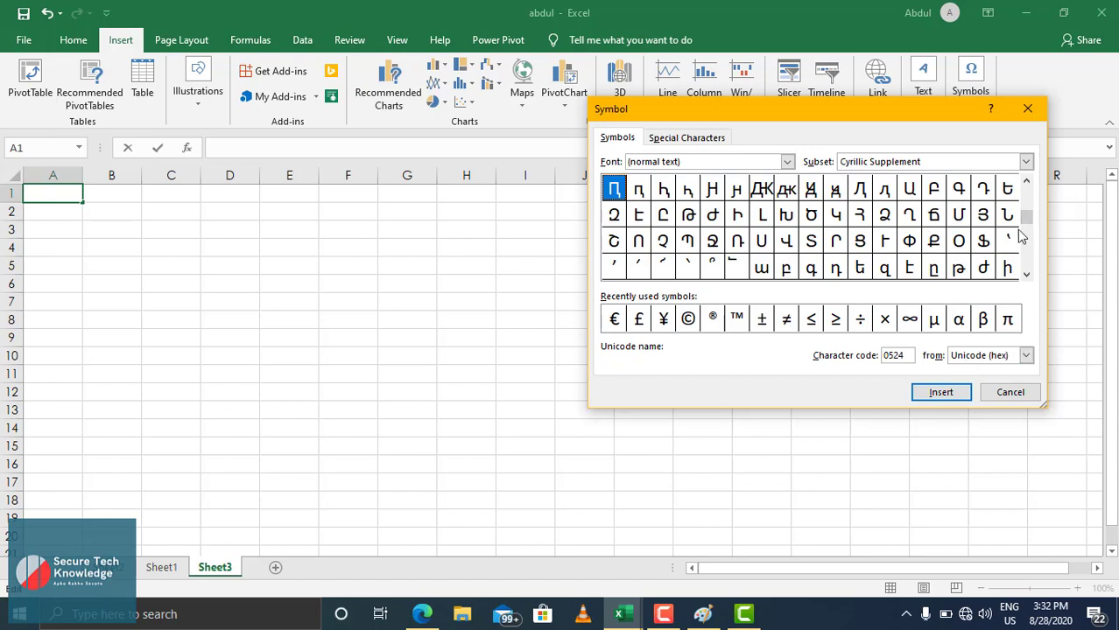
click(1025, 167)
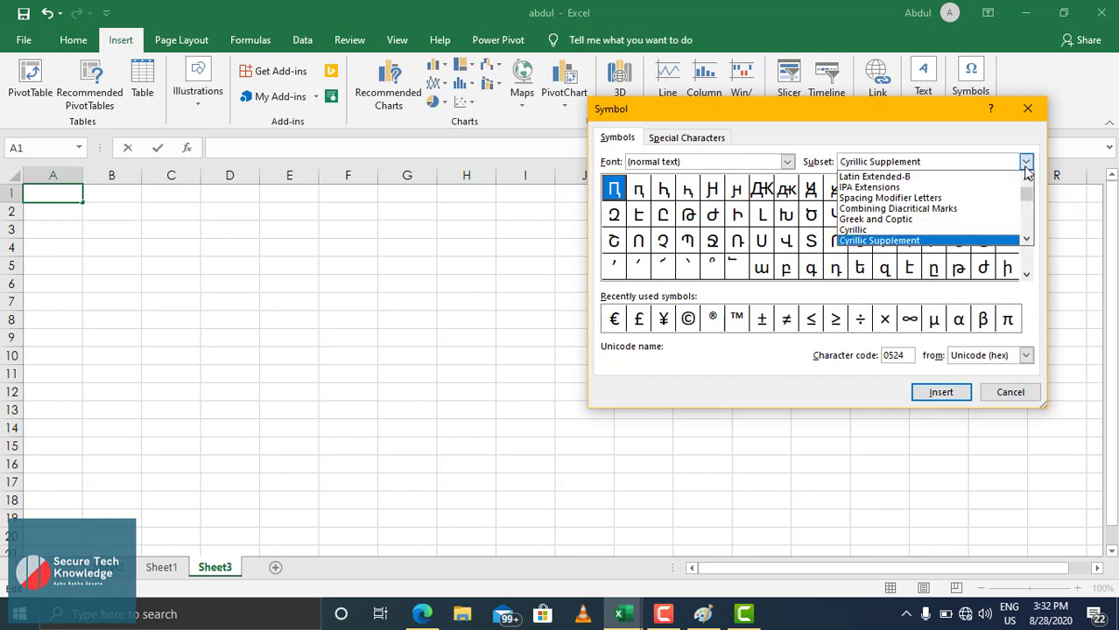
click(946, 178)
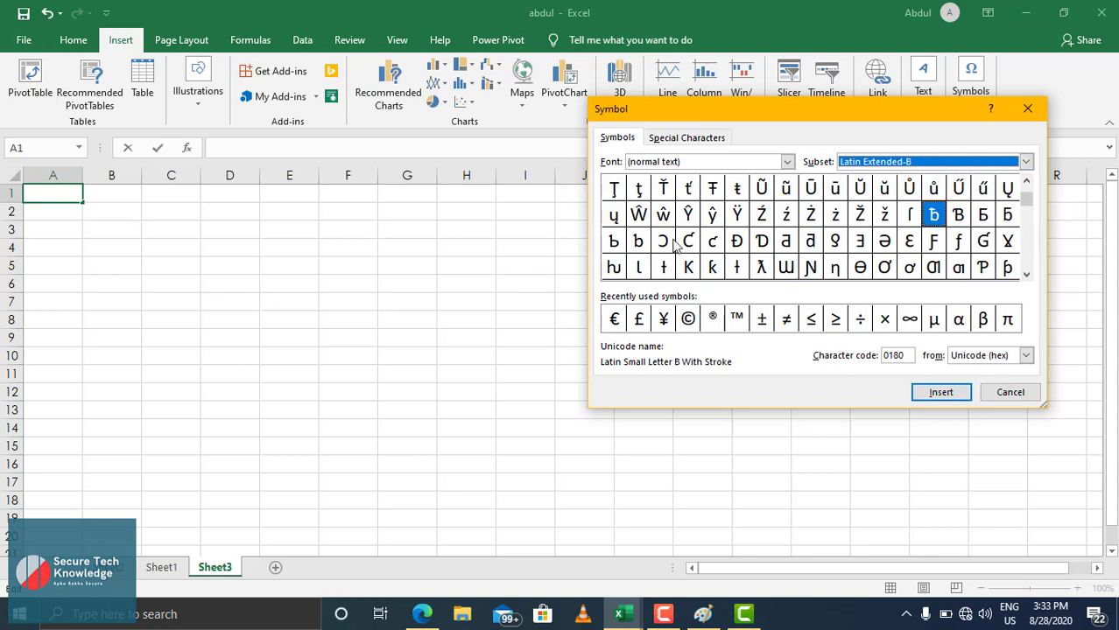
click(688, 319)
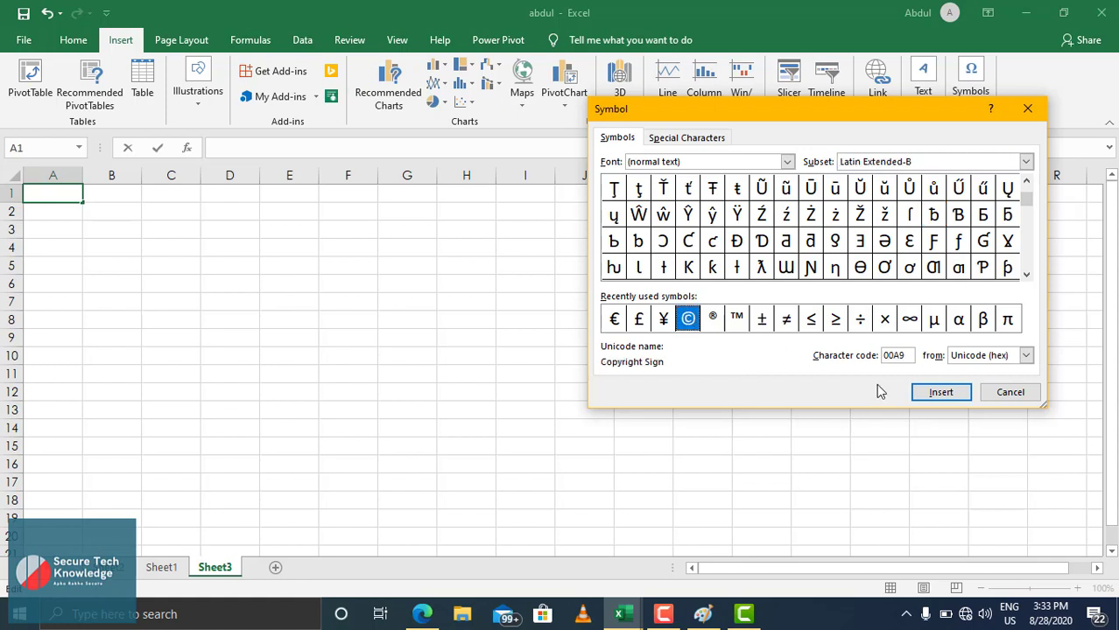
click(935, 393)
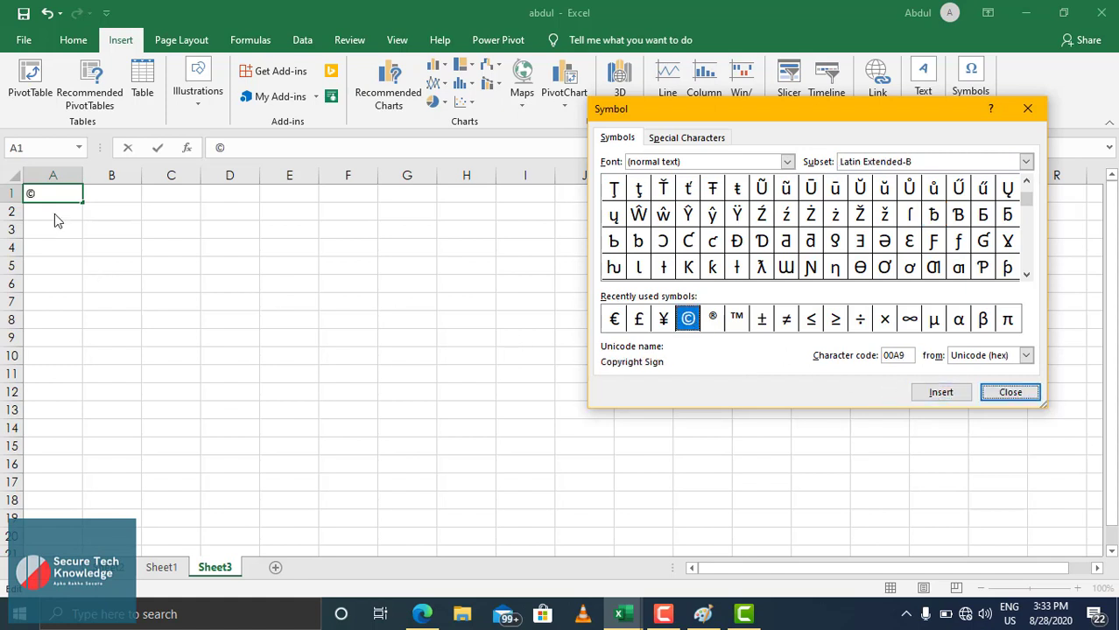
click(1031, 394)
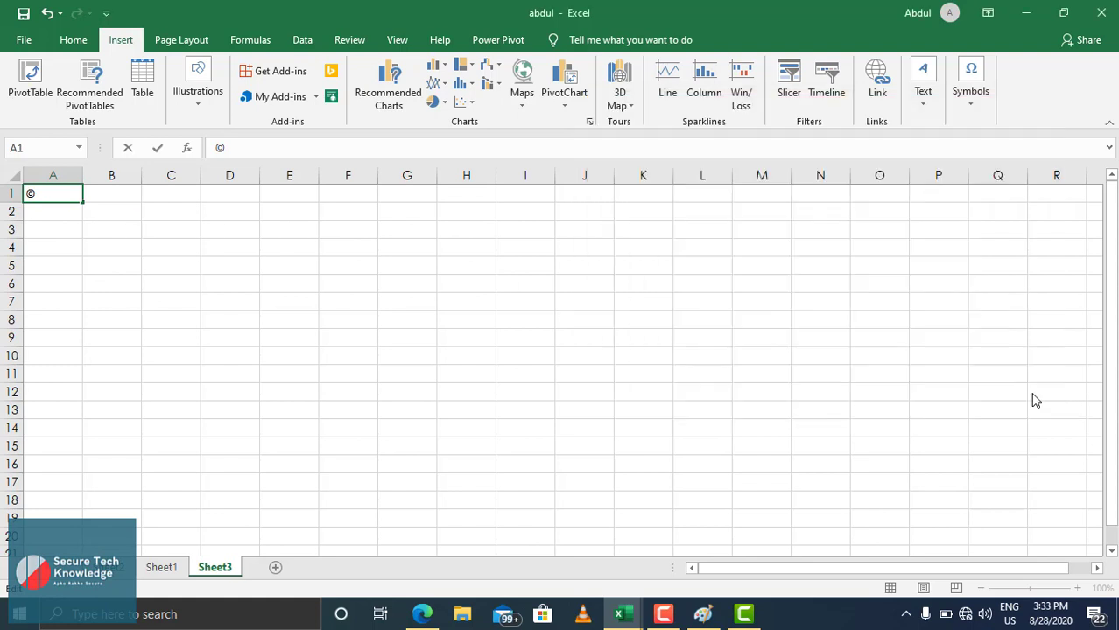
click(348, 427)
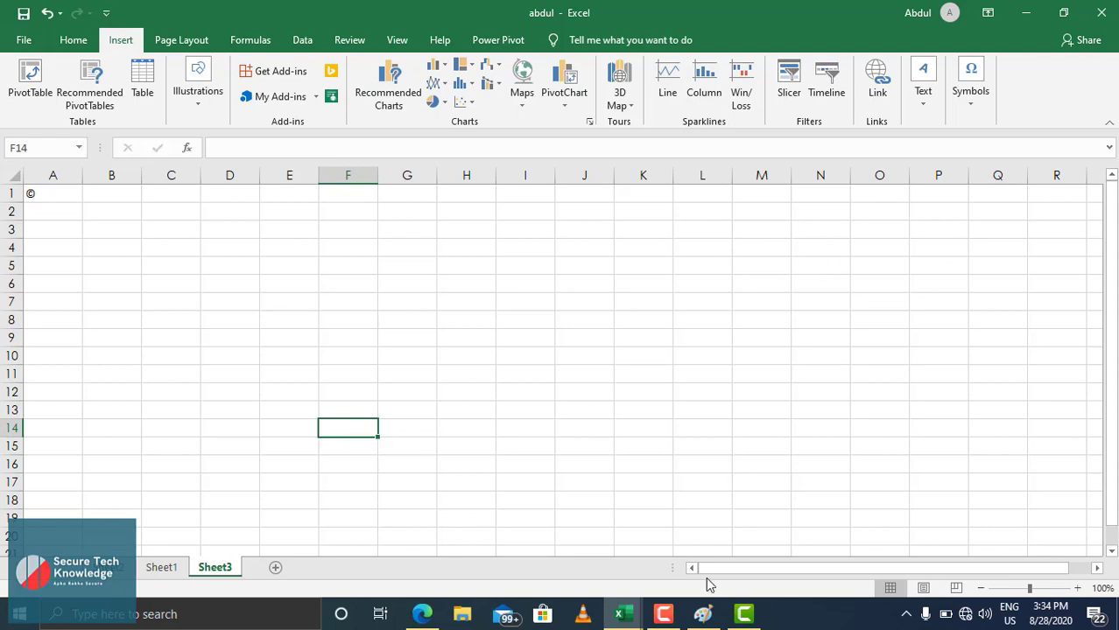
click(661, 617)
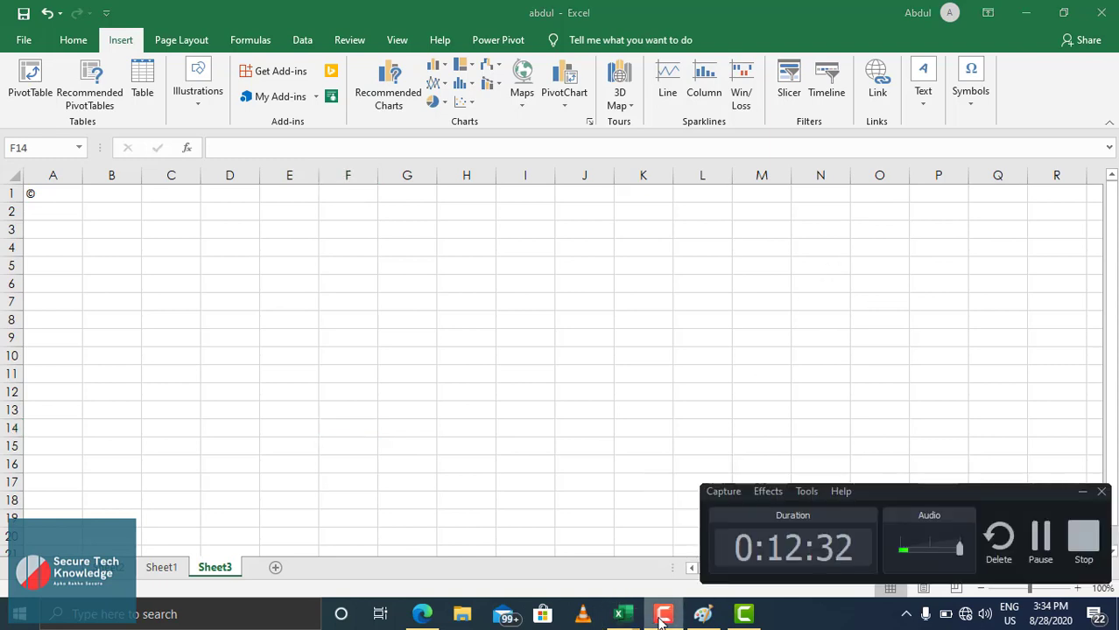